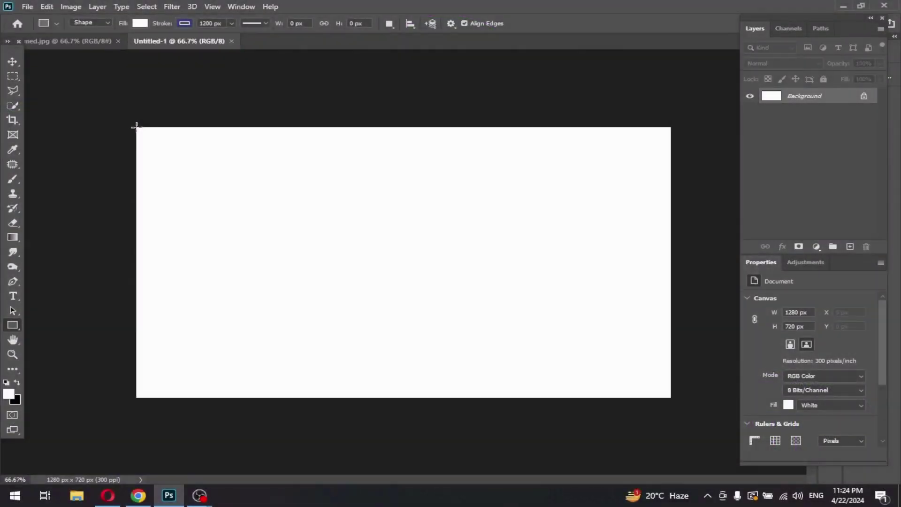
# Step: Draw a full-canvas rectangle with no stroke and a dark purple fill
pyautogui.moveTo(136, 127)
pyautogui.mouseDown()
pyautogui.moveTo(648, 403)
pyautogui.moveTo(671, 397)
pyautogui.mouseUp()
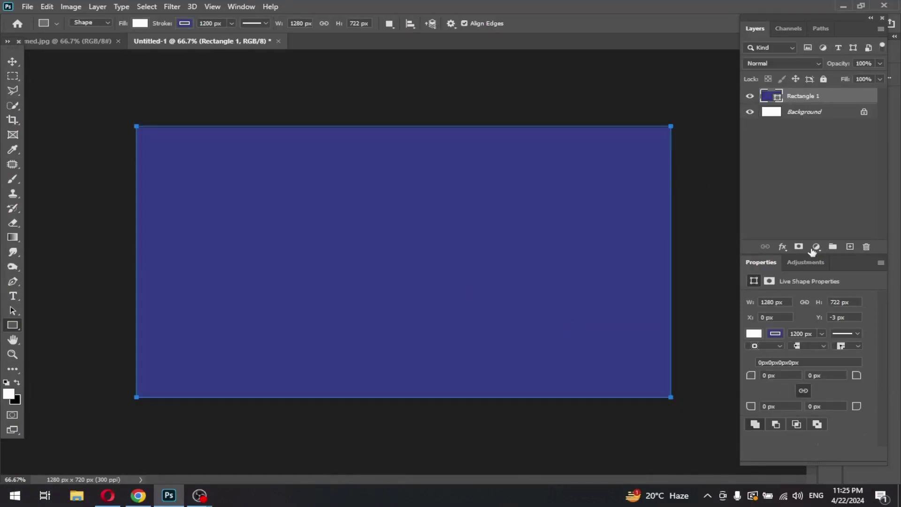
pyautogui.click(775, 334)
pyautogui.click(734, 314)
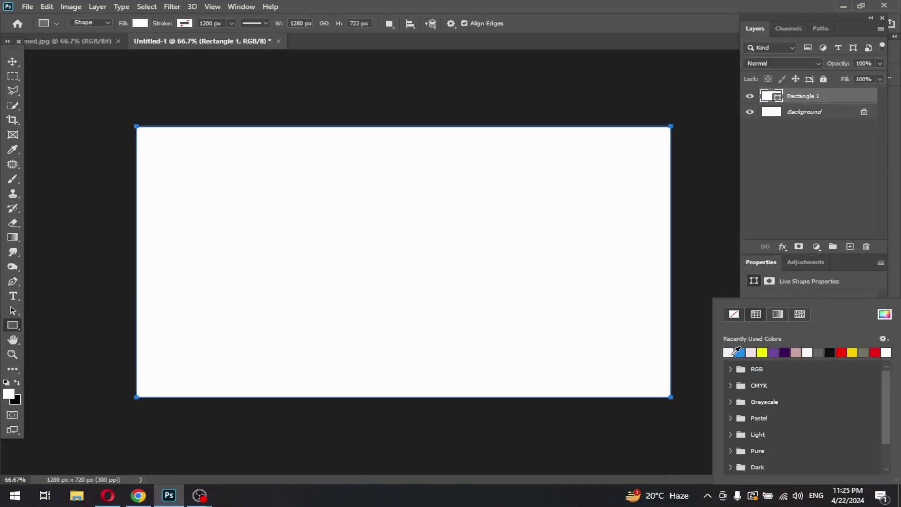
pyautogui.click(786, 352)
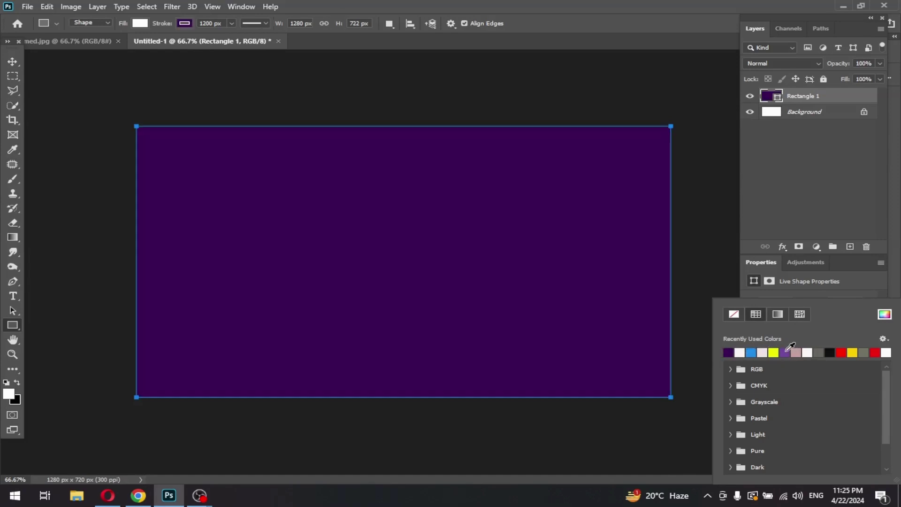
pyautogui.click(8, 60)
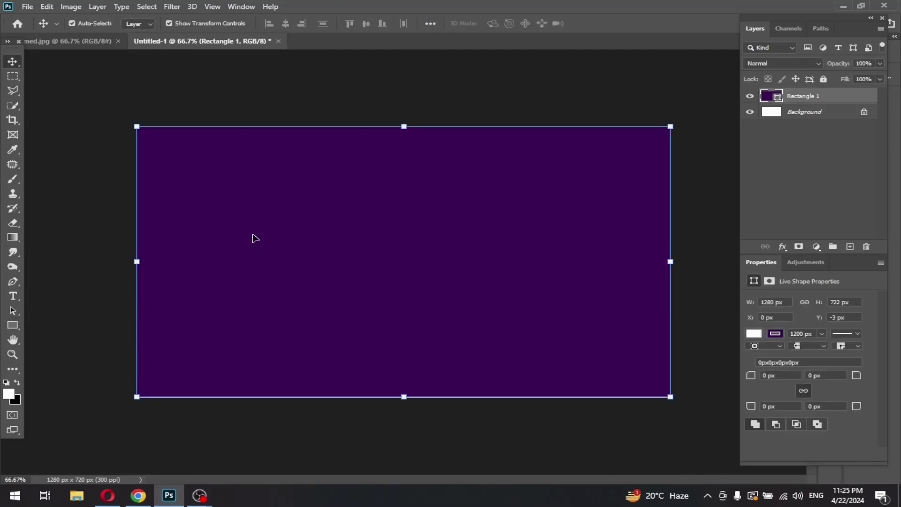
# Step: Nudge Rectangle 1 down 1 px, add a layer mask, and set white as foreground
pyautogui.press('Down')
pyautogui.click(123, 178)
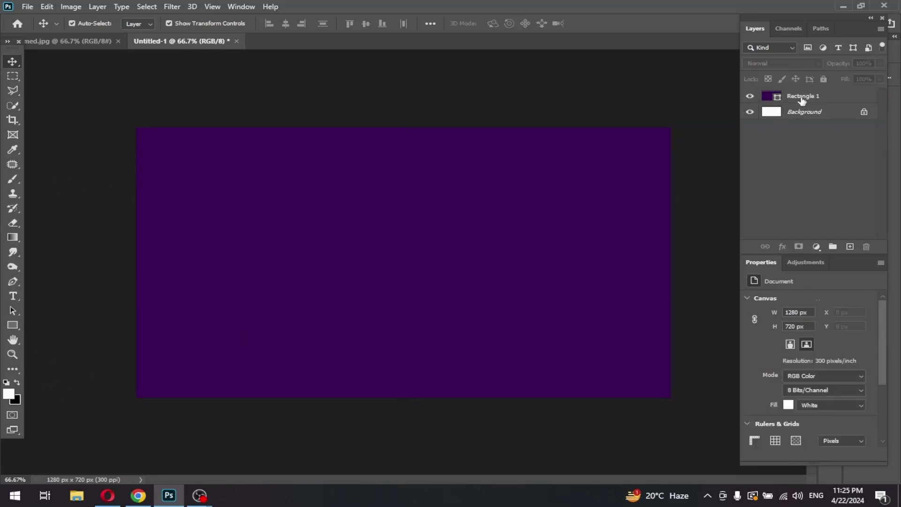
pyautogui.click(563, 249)
pyautogui.click(799, 246)
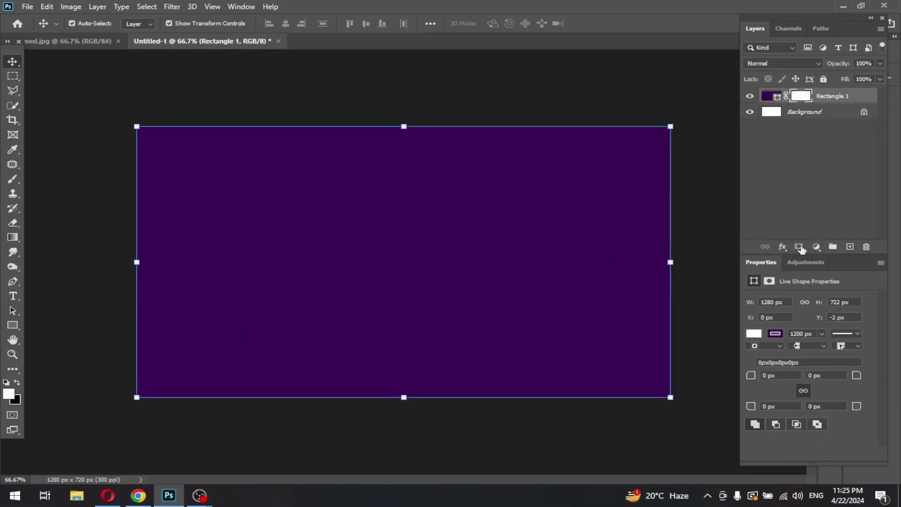
pyautogui.click(770, 95)
pyautogui.press('x')
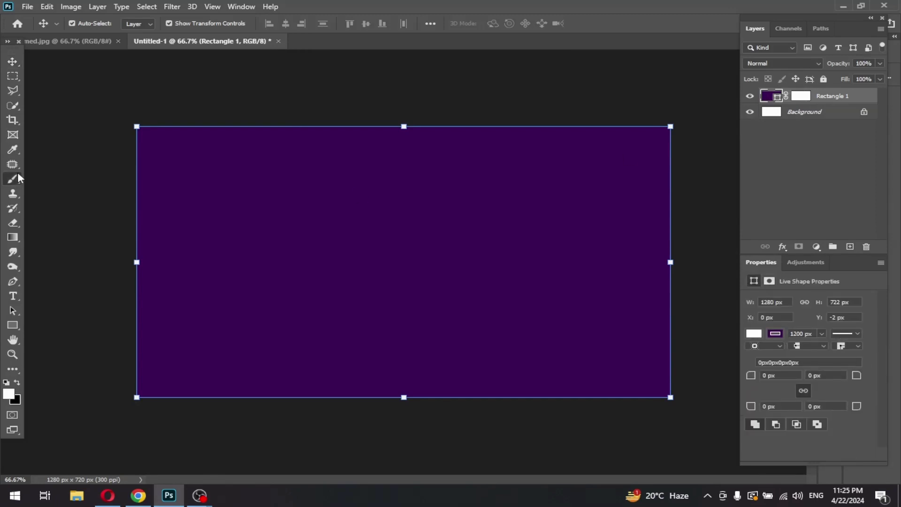
pyautogui.click(12, 178)
# Step: Rasterize the rectangle and choose the second Torn Paper brush preset
pyautogui.click(337, 261)
pyautogui.click(362, 183)
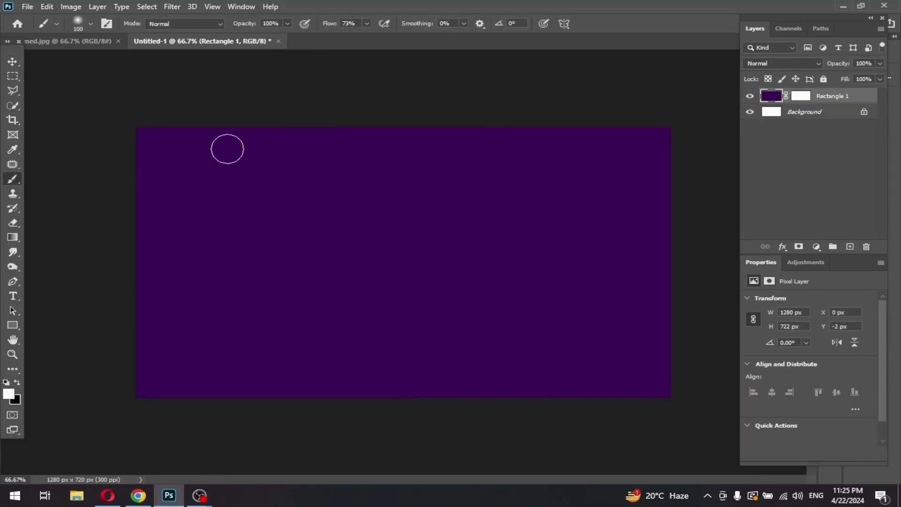
pyautogui.click(84, 22)
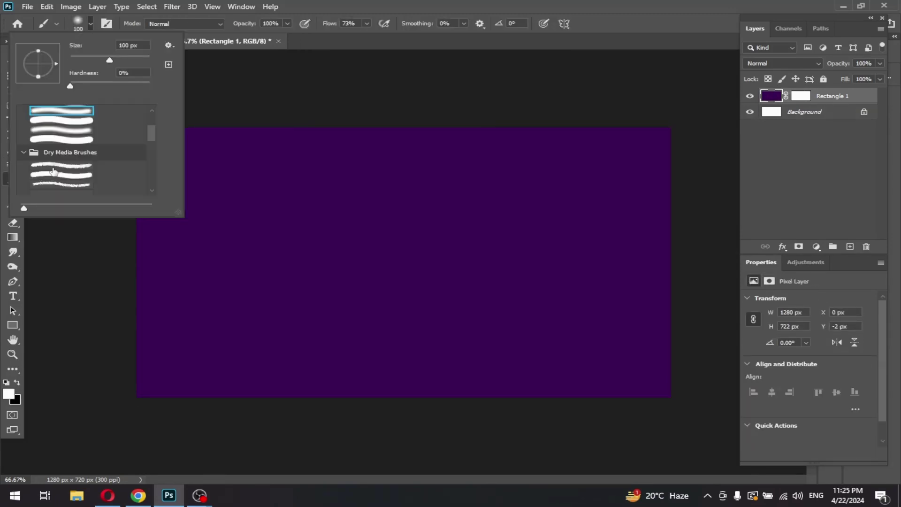
pyautogui.scroll(-1, 53, 171)
pyautogui.scroll(-2, 54, 170)
pyautogui.scroll(-1, 55, 169)
pyautogui.scroll(-1, 56, 168)
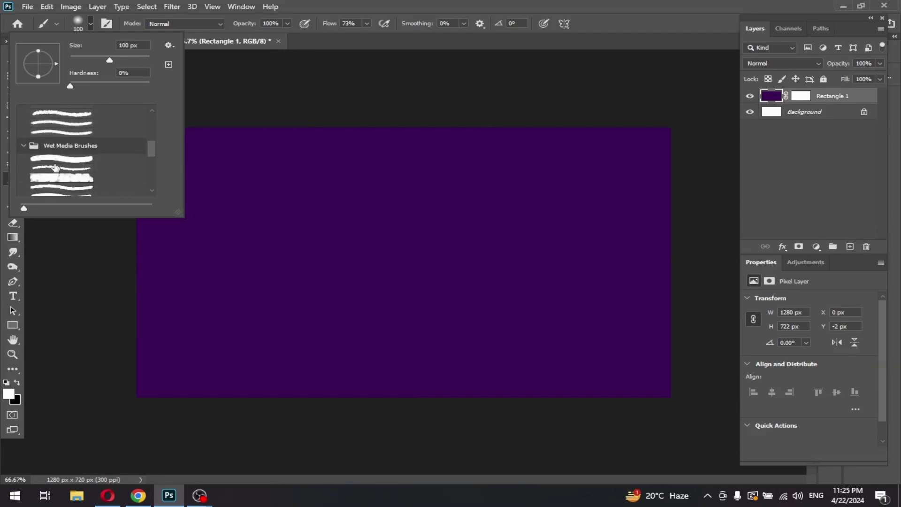
pyautogui.scroll(-2, 55, 167)
pyautogui.scroll(-2, 56, 167)
pyautogui.scroll(-1, 57, 166)
pyautogui.scroll(-1, 59, 164)
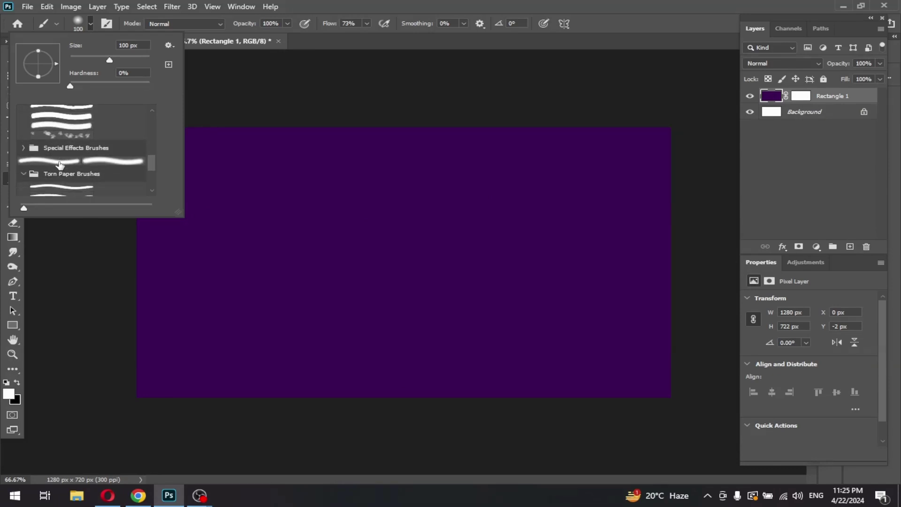
pyautogui.scroll(-1, 59, 164)
pyautogui.click(60, 186)
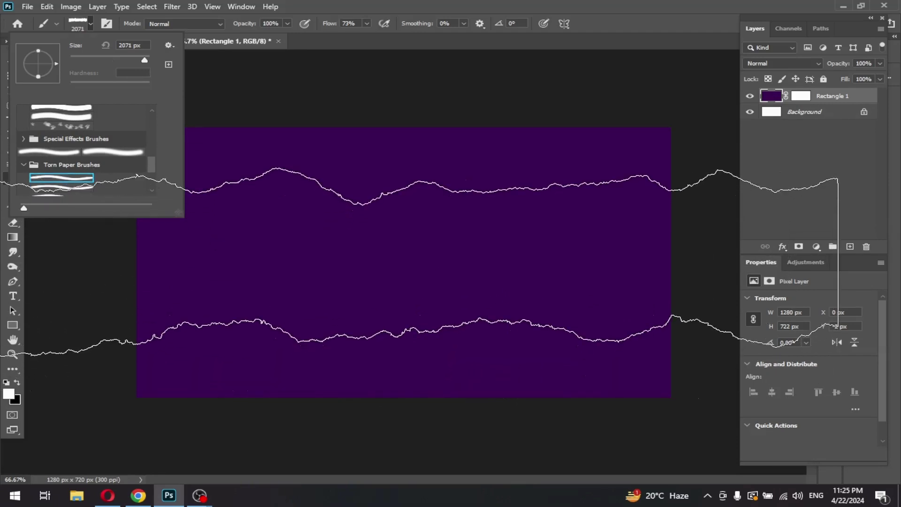
# Step: Stamp the lavender torn-paper band, then resize the brush to 2165 px and restamp it
pyautogui.click(407, 264)
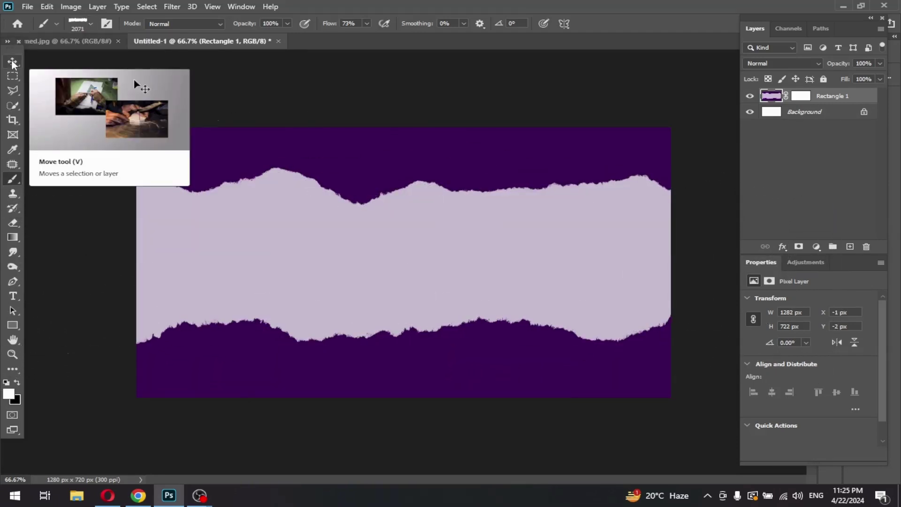
pyautogui.hotkey('ctrl', 'z')
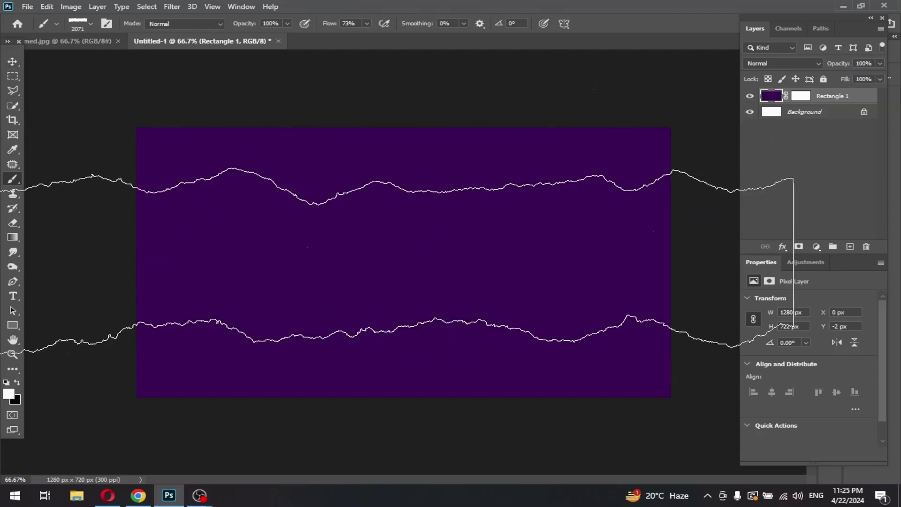
pyautogui.click(90, 24)
pyautogui.moveTo(143, 62); pyautogui.dragTo(132, 57)
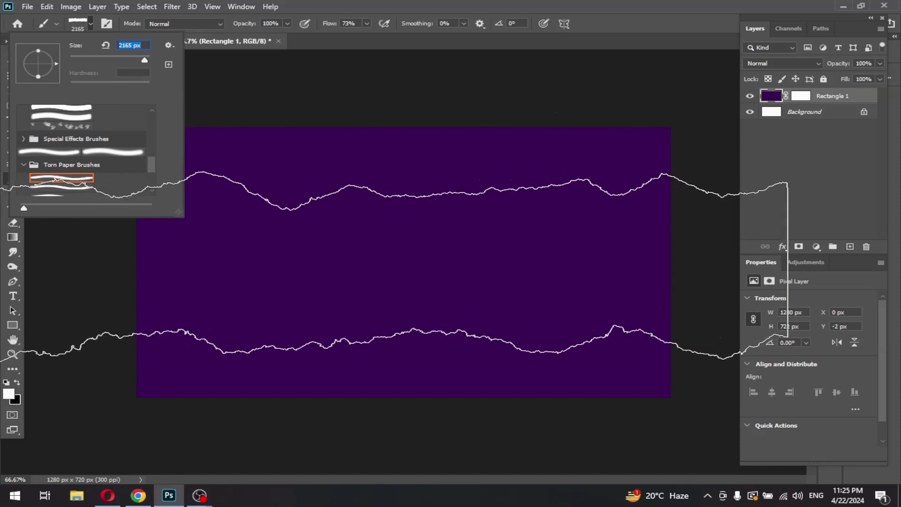
pyautogui.click(396, 265)
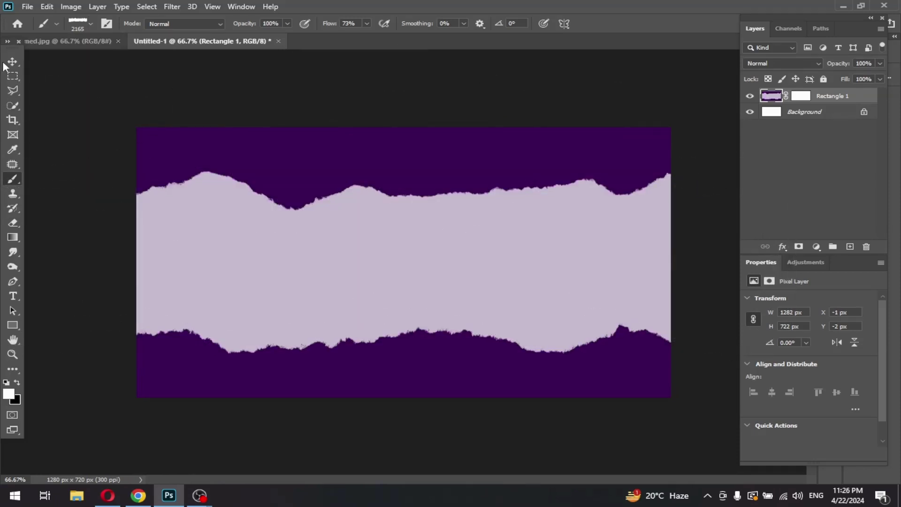
# Step: Undo the lavender band and reselect Rectangle 1 for the Brush after a no-layer error
pyautogui.press('v')
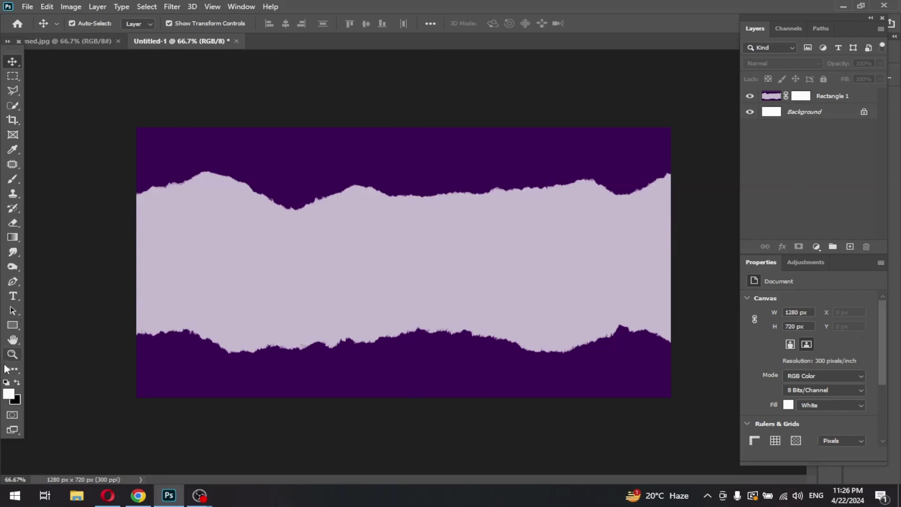
pyautogui.hotkey('ctrl', 'z')
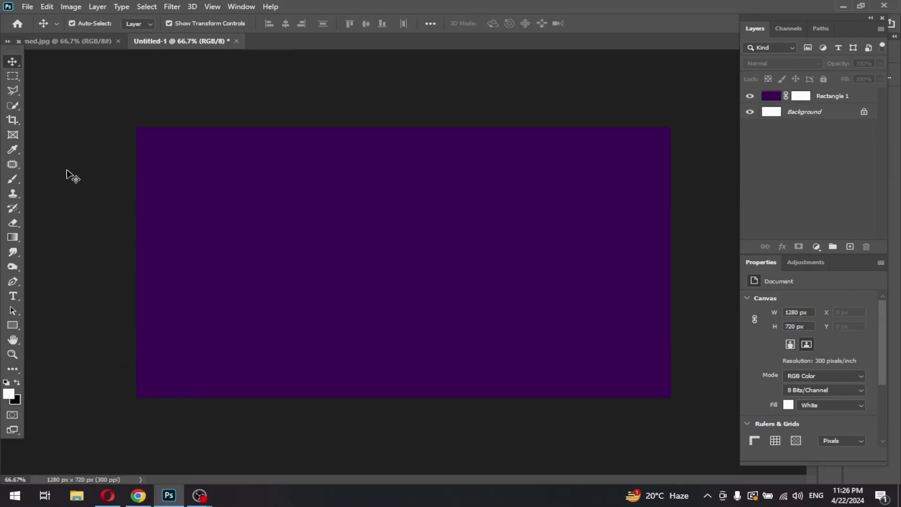
pyautogui.click(12, 179)
pyautogui.click(251, 233)
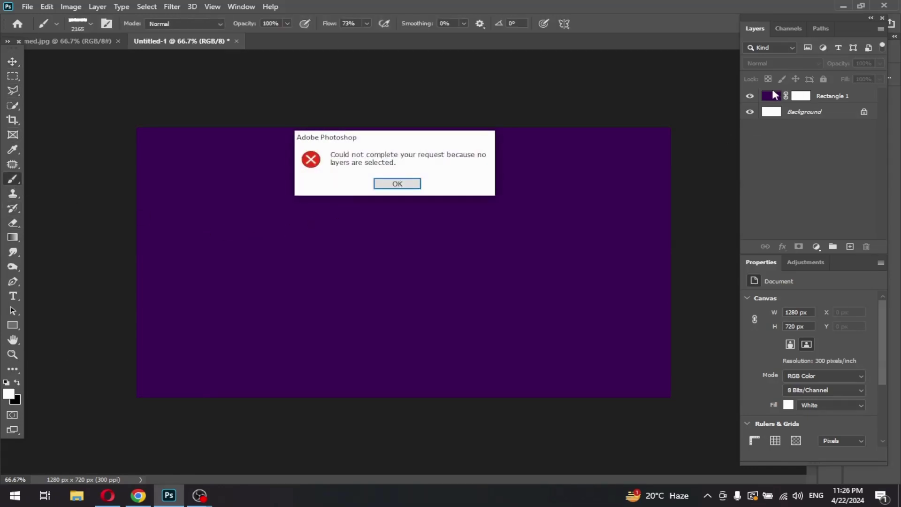
pyautogui.press('Return')
pyautogui.click(774, 96)
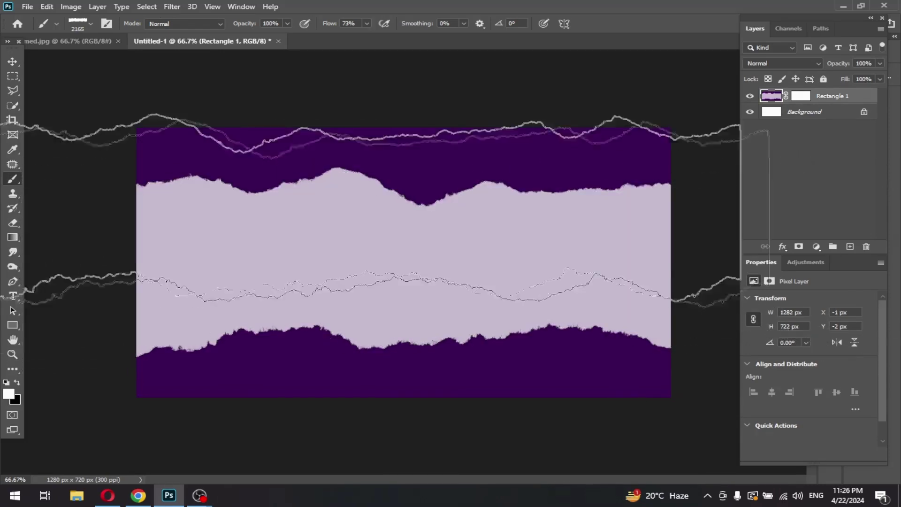
# Step: Bring the cut-out man from med.jpg into Untitled-1, scaled to 502 × 701 px and centred
pyautogui.press('v')
pyautogui.click(65, 44)
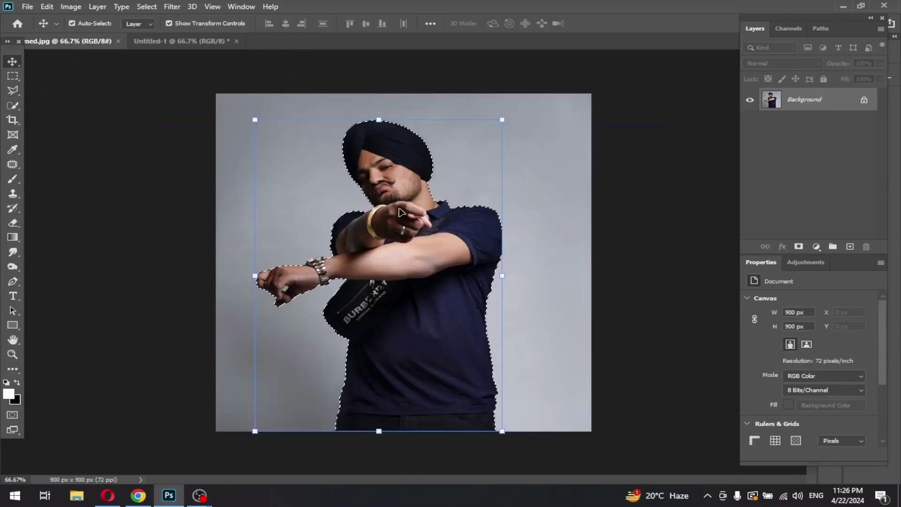
pyautogui.moveTo(401, 212)
pyautogui.mouseDown()
pyautogui.moveTo(390, 242)
pyautogui.moveTo(421, 229)
pyautogui.mouseUp()
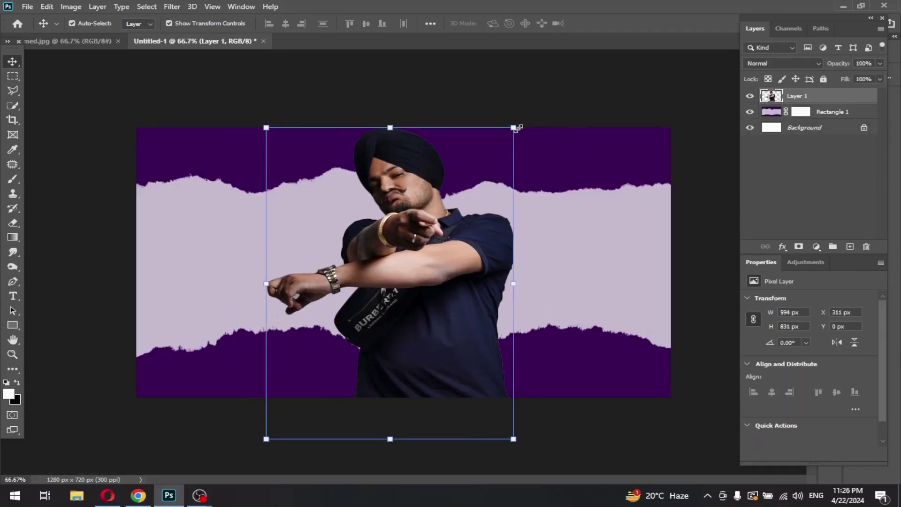
pyautogui.moveTo(514, 127); pyautogui.dragTo(475, 171)
pyautogui.moveTo(410, 298); pyautogui.dragTo(437, 264)
pyautogui.click(612, 25)
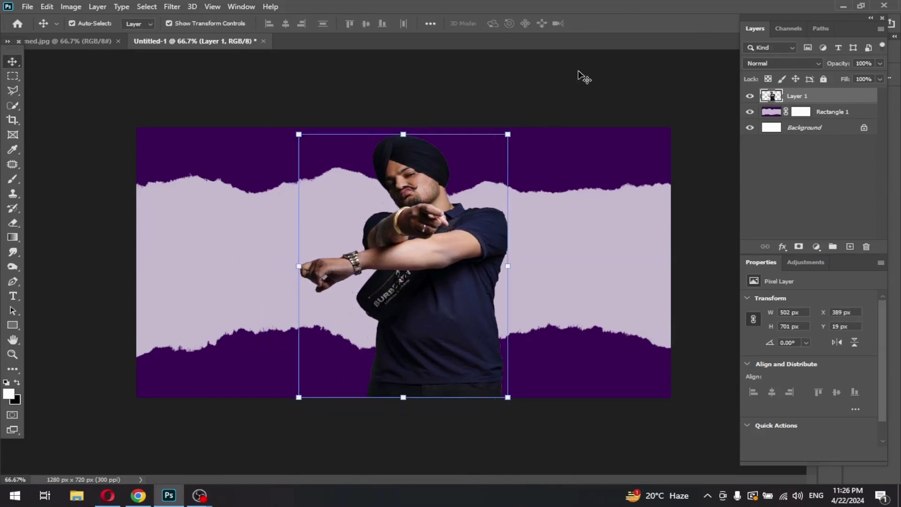
pyautogui.click(582, 77)
# Step: Add the singer's name as text near the bottom centre and give it a drop shadow
pyautogui.press('t')
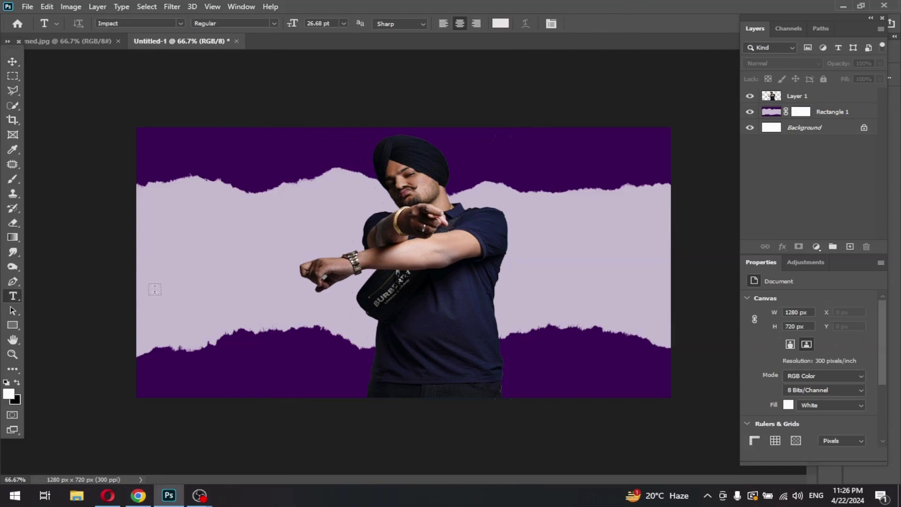
pyautogui.click(155, 317)
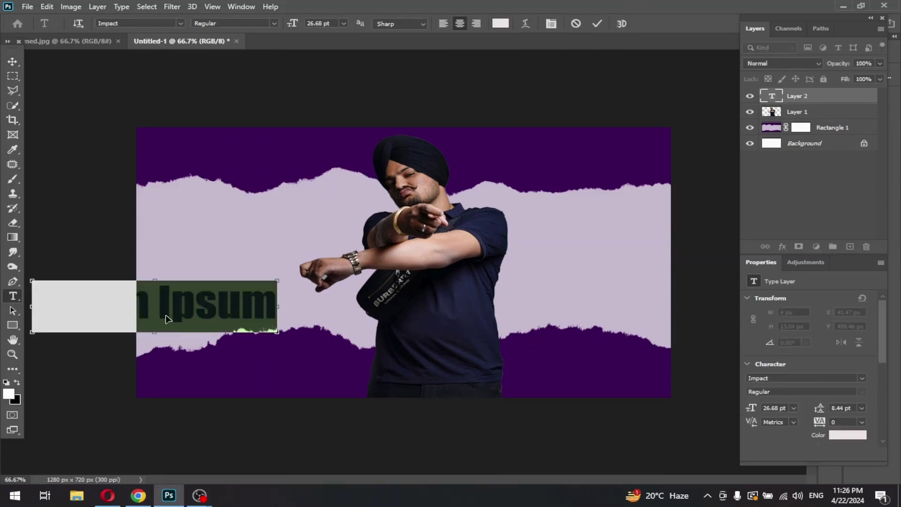
pyautogui.write('Sidhu Moose wala')
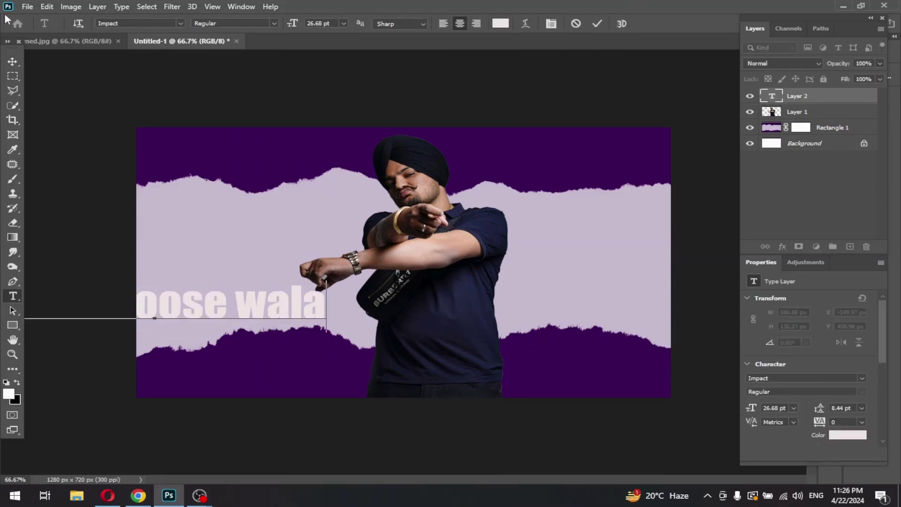
pyautogui.click(13, 61)
pyautogui.moveTo(285, 323); pyautogui.dragTo(462, 369)
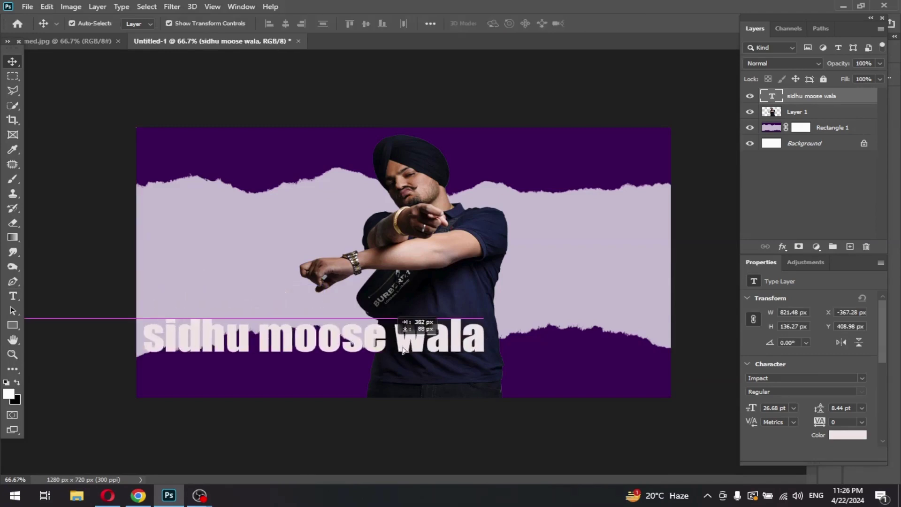
pyautogui.click(783, 247)
pyautogui.write('32')
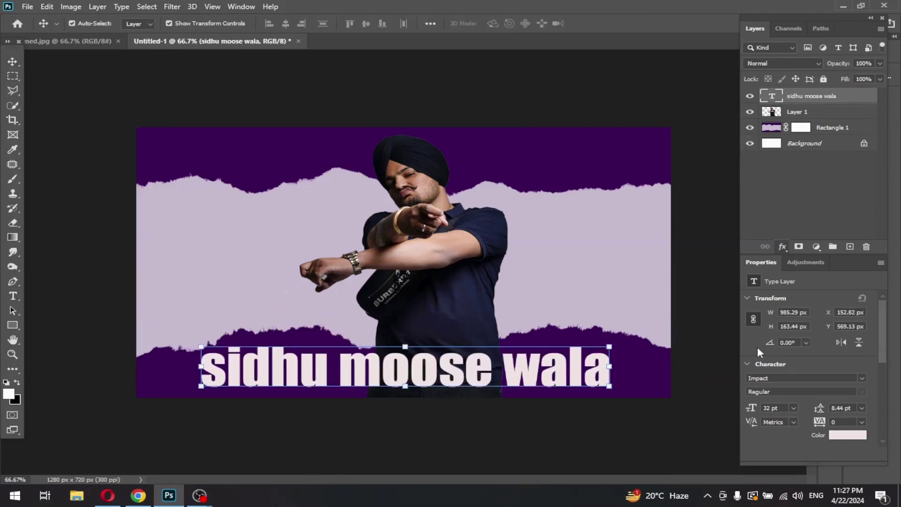
pyautogui.click(757, 347)
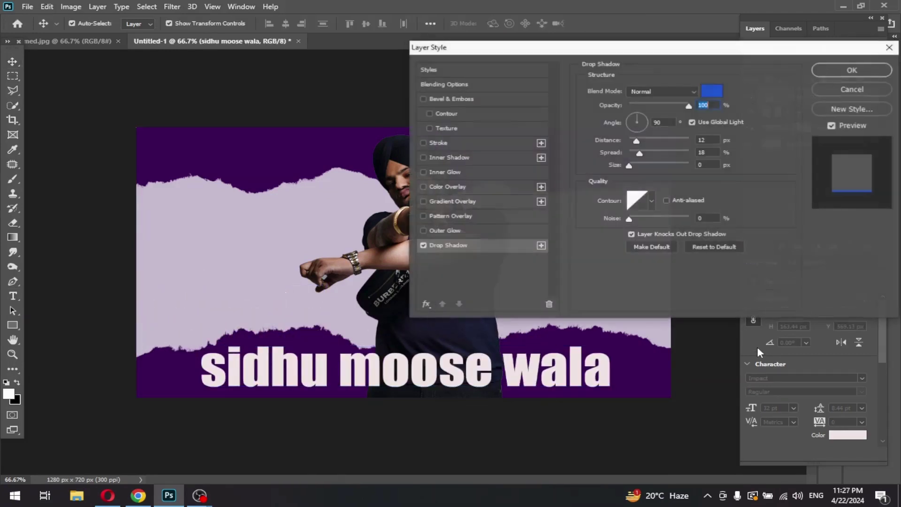
# Step: Set the drop shadow colour to blue-violet 4905f5
pyautogui.click(712, 91)
pyautogui.click(713, 403)
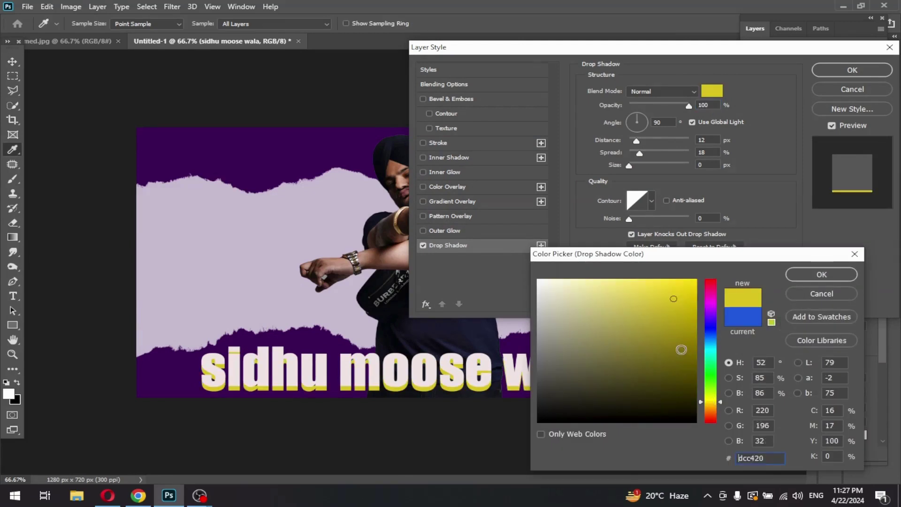
pyautogui.moveTo(681, 350); pyautogui.dragTo(697, 281)
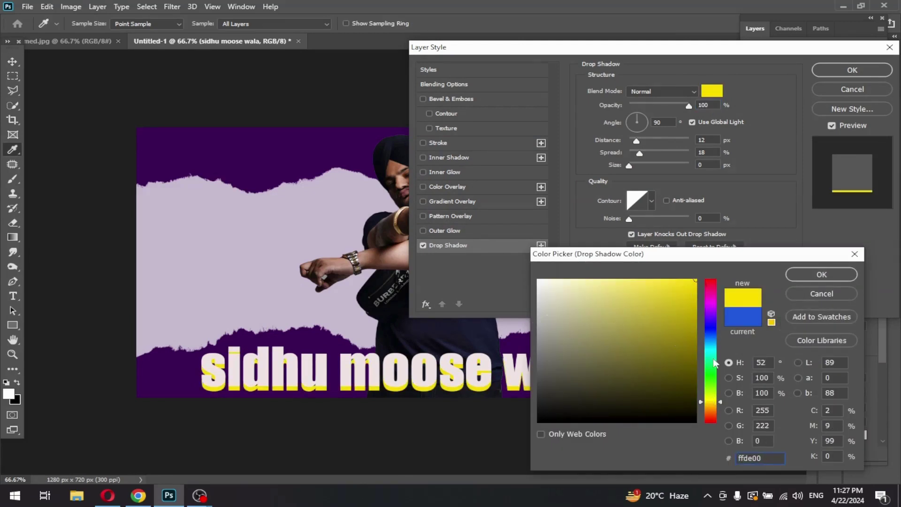
pyautogui.moveTo(714, 363); pyautogui.dragTo(715, 329)
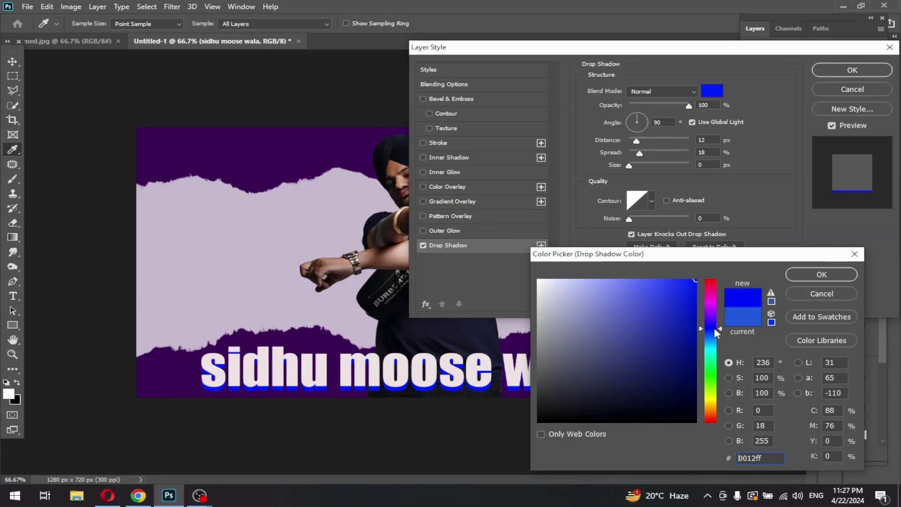
pyautogui.click(690, 331)
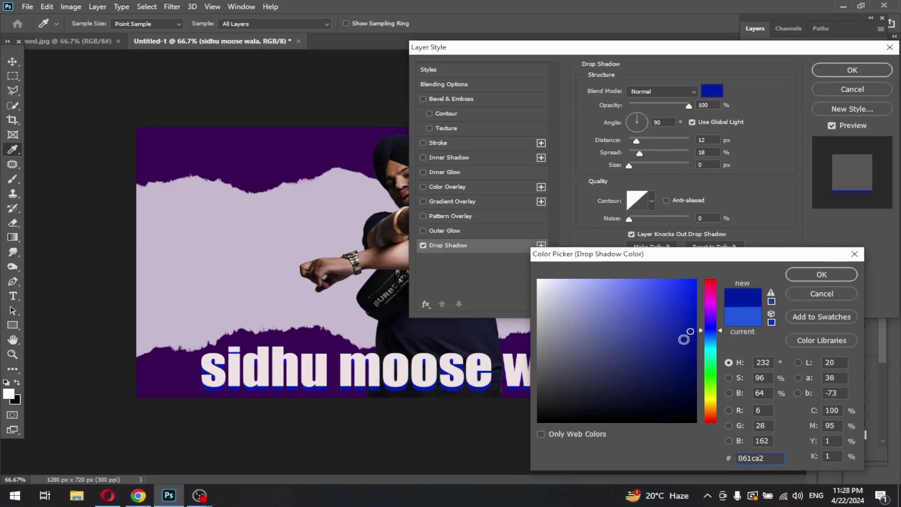
pyautogui.moveTo(684, 339)
pyautogui.mouseDown()
pyautogui.moveTo(666, 356)
pyautogui.moveTo(632, 352)
pyautogui.moveTo(711, 339)
pyautogui.mouseUp()
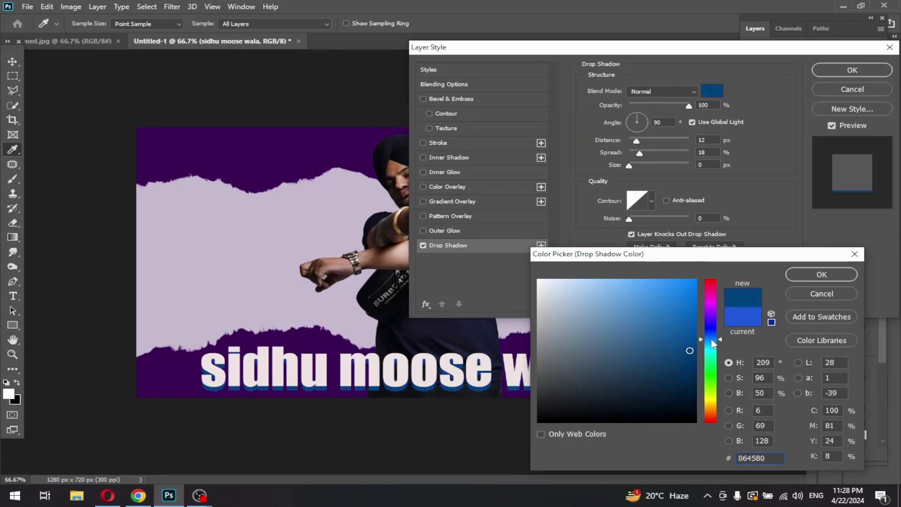
pyautogui.click(712, 344)
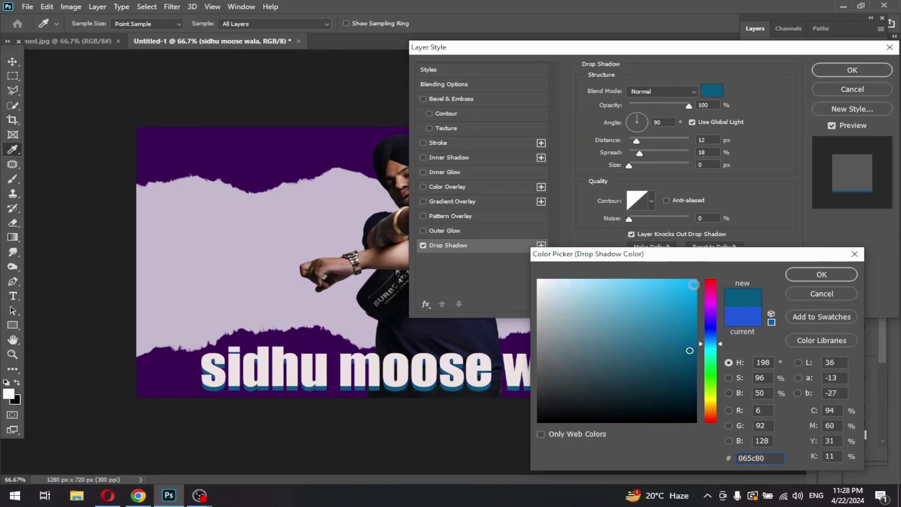
pyautogui.click(694, 285)
pyautogui.moveTo(711, 329); pyautogui.dragTo(711, 320)
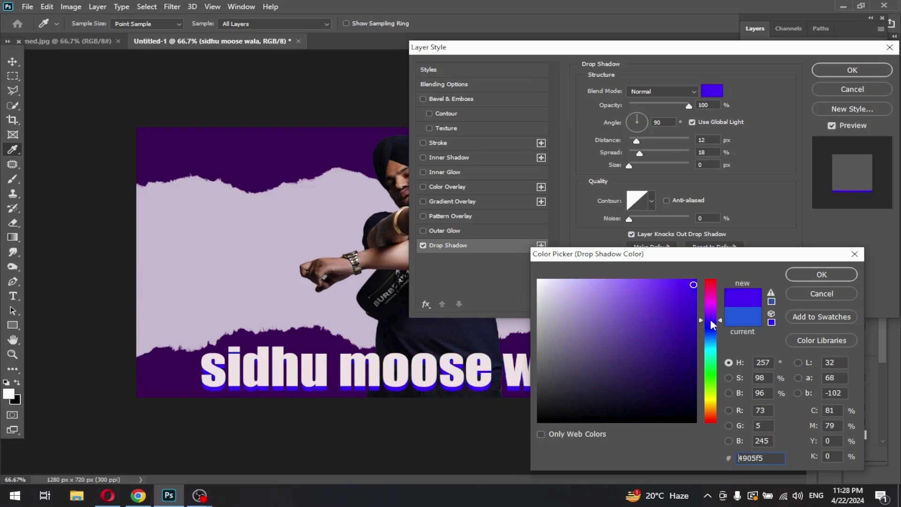
pyautogui.click(821, 274)
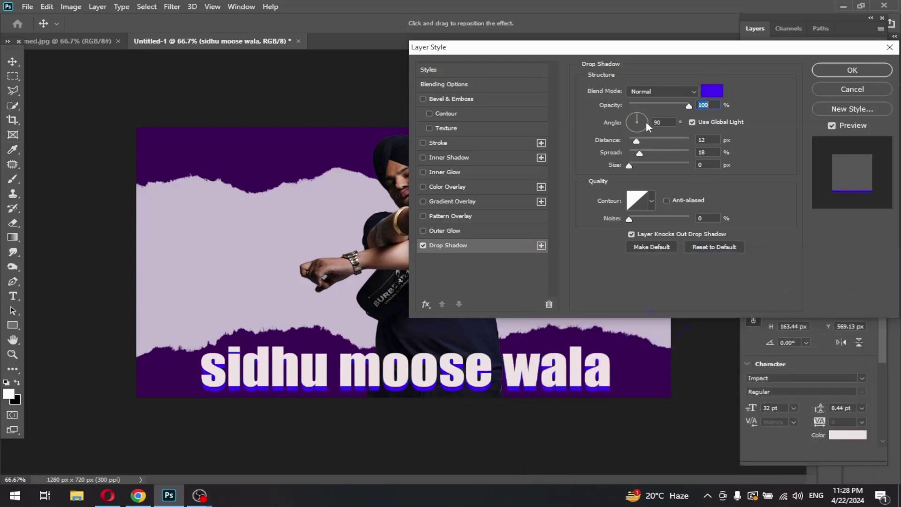
# Step: Set the shadow to 7 px distance, 22% spread and 24 px size, and confirm
pyautogui.moveTo(639, 144); pyautogui.dragTo(634, 142)
pyautogui.moveTo(642, 155); pyautogui.dragTo(649, 157)
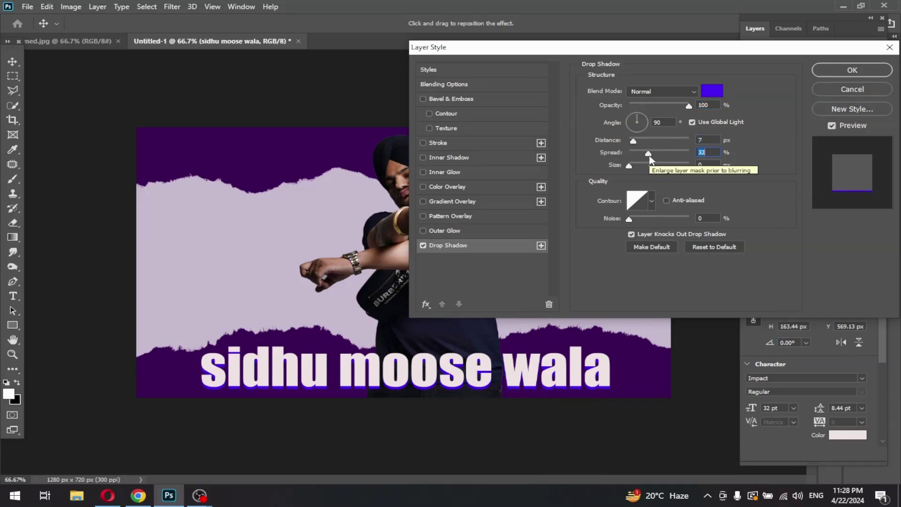
pyautogui.moveTo(650, 160); pyautogui.dragTo(644, 160)
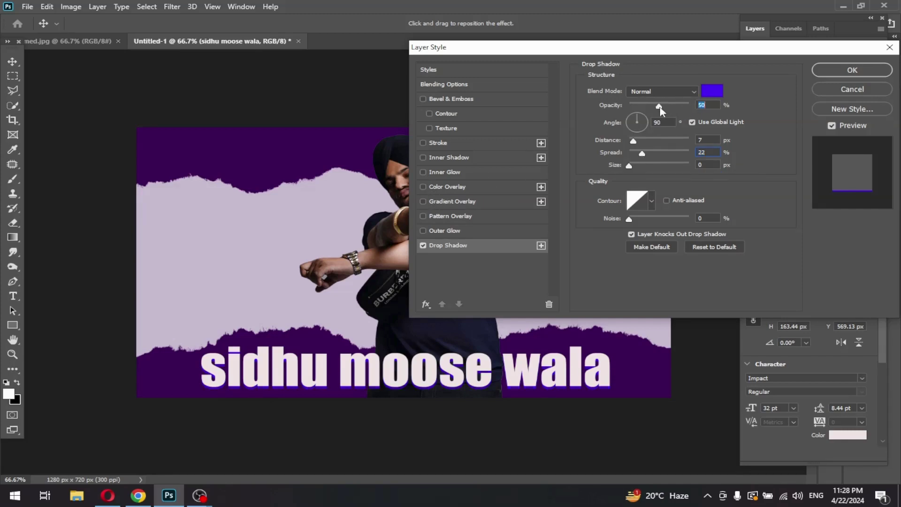
pyautogui.moveTo(633, 164); pyautogui.dragTo(637, 164)
pyautogui.click(853, 70)
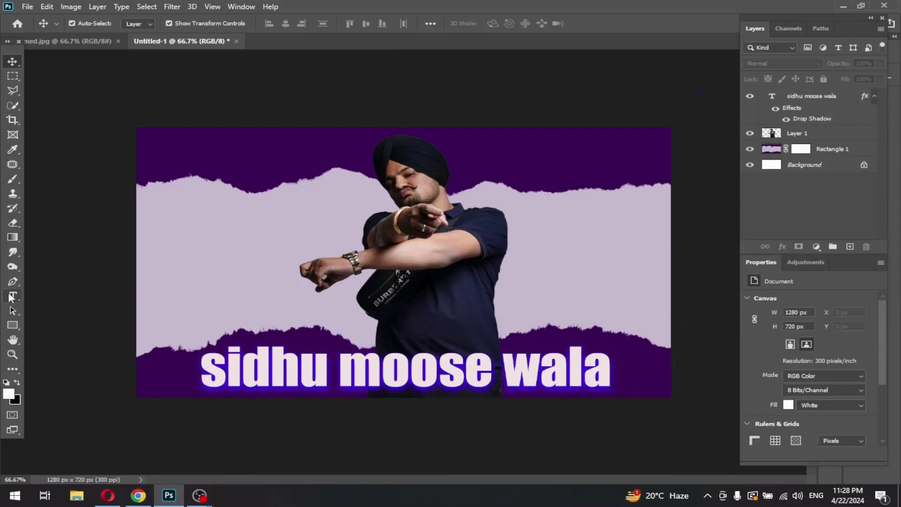
# Step: Add 'Music' text at 60 pt across the top centre of the canvas
pyautogui.press('t')
pyautogui.click(306, 203)
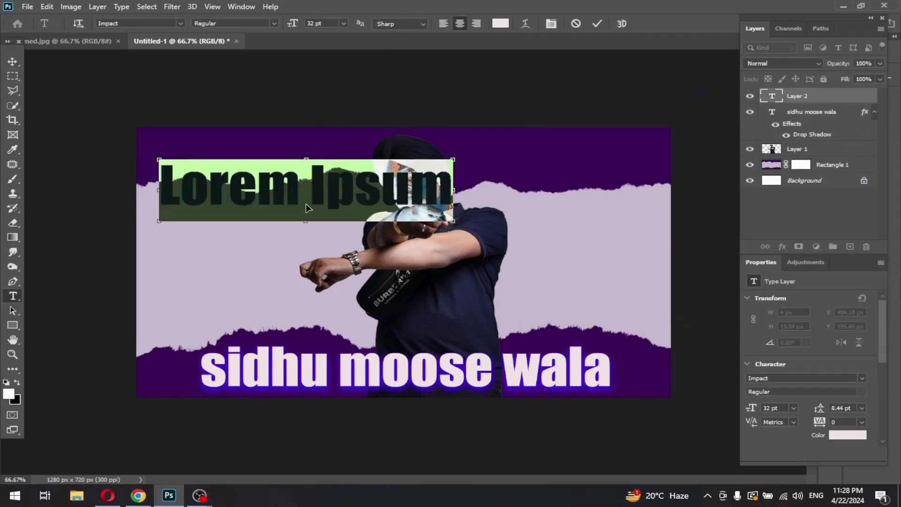
pyautogui.write('Music')
pyautogui.click(12, 61)
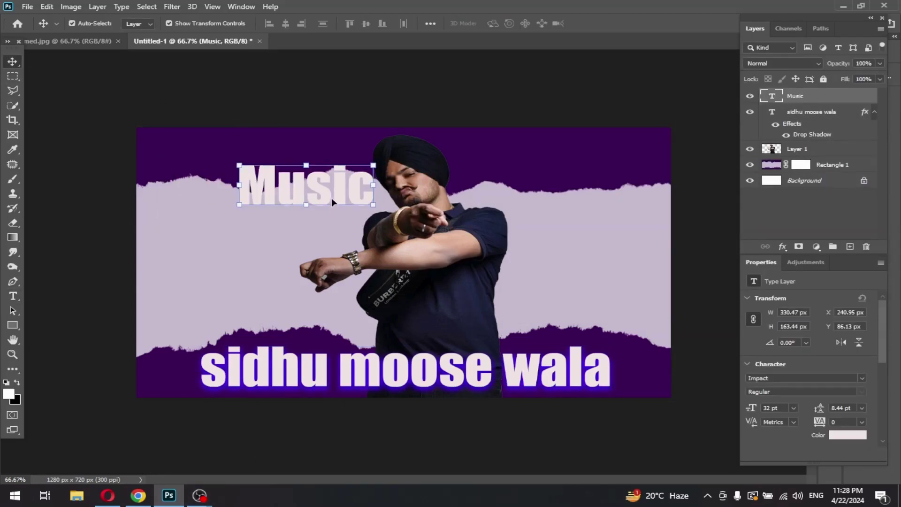
pyautogui.moveTo(332, 198); pyautogui.dragTo(433, 202)
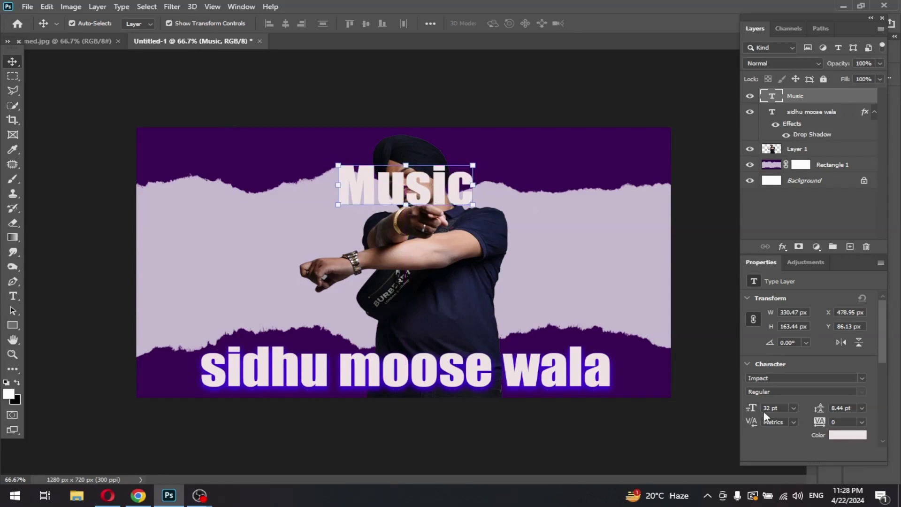
pyautogui.moveTo(754, 408); pyautogui.dragTo(759, 408)
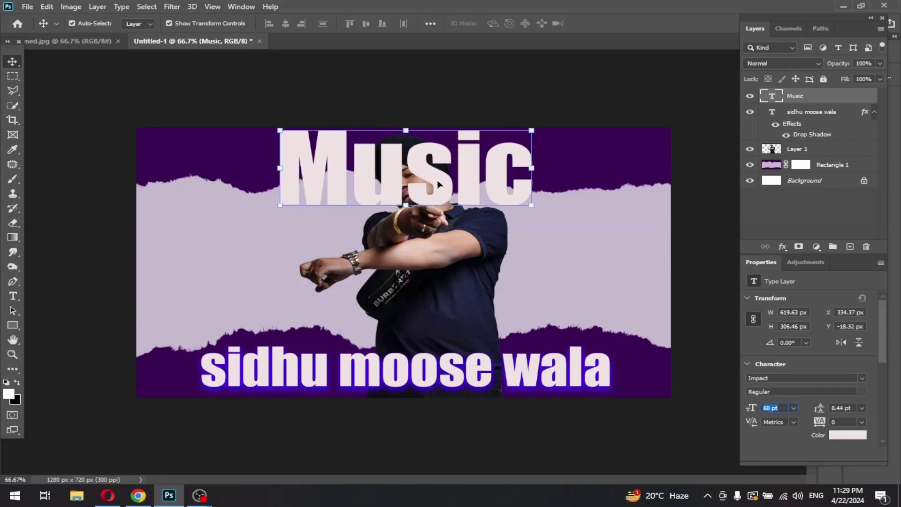
pyautogui.moveTo(438, 180); pyautogui.dragTo(440, 199)
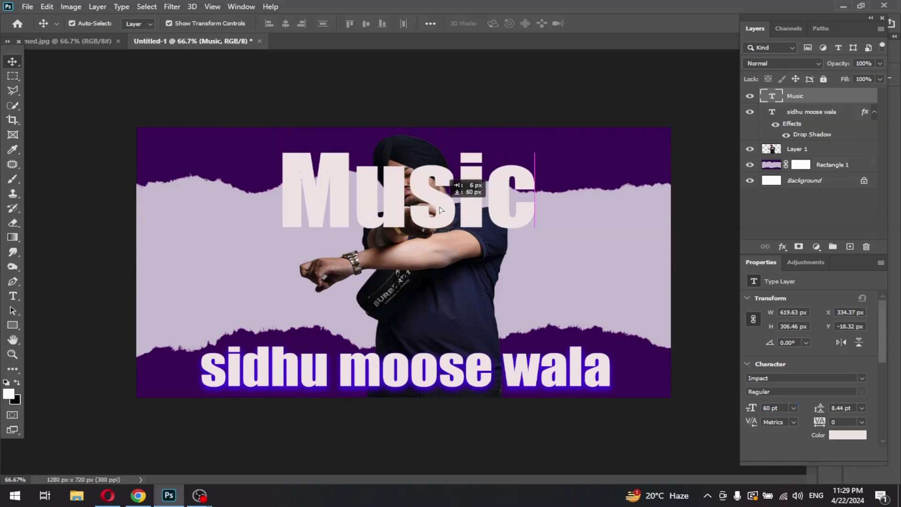
# Step: Recolour the Music text to dark purple #59257e
pyautogui.click(852, 438)
pyautogui.click(639, 292)
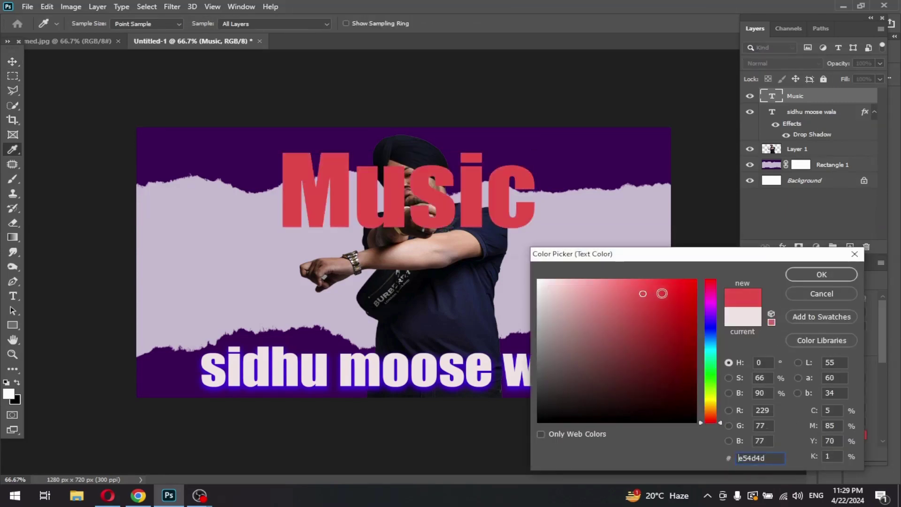
pyautogui.moveTo(662, 294); pyautogui.dragTo(686, 293)
pyautogui.click(693, 421)
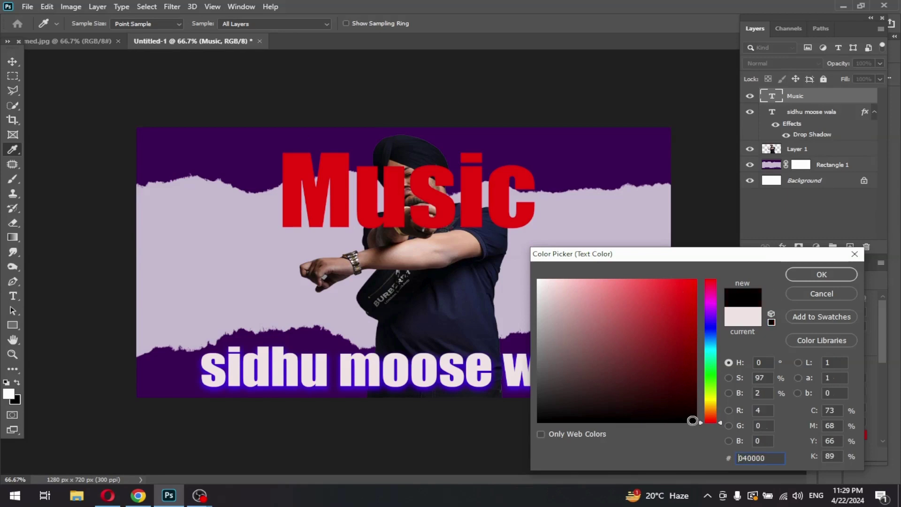
pyautogui.moveTo(676, 407)
pyautogui.mouseDown()
pyautogui.moveTo(574, 348)
pyautogui.moveTo(649, 352)
pyautogui.mouseUp()
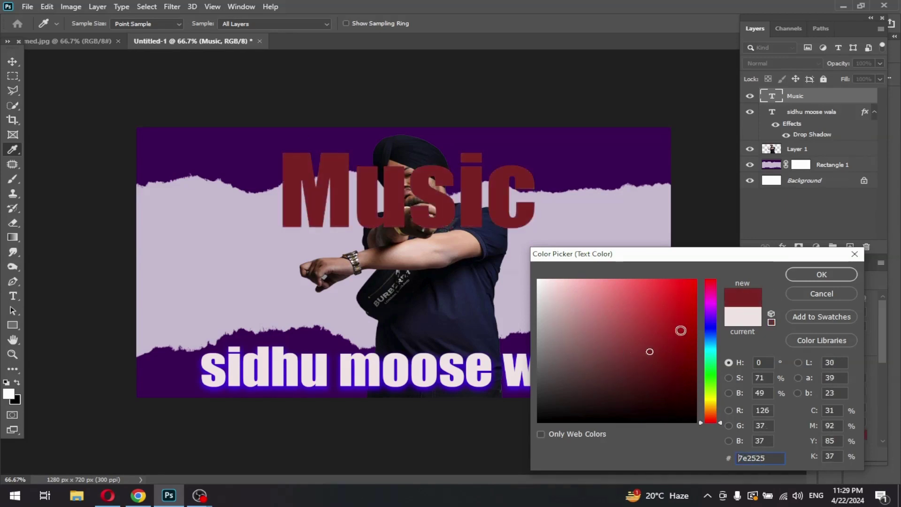
pyautogui.moveTo(710, 332); pyautogui.dragTo(708, 313)
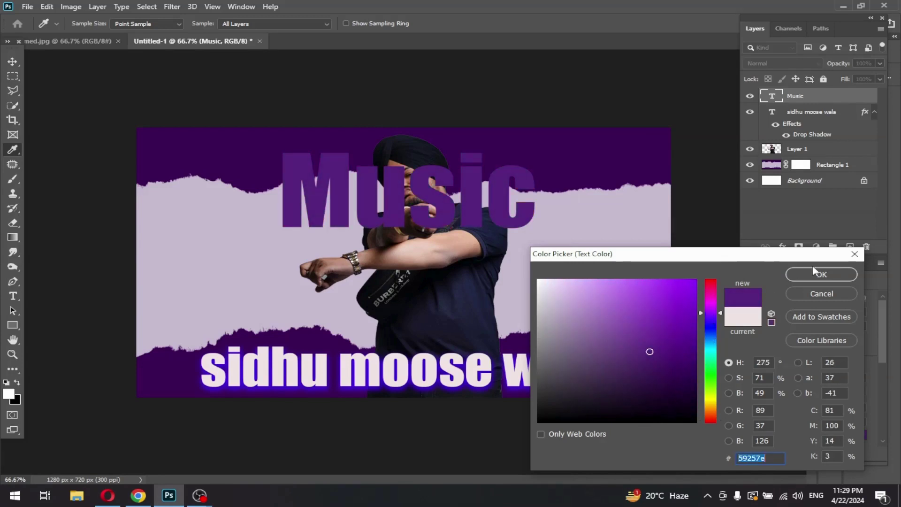
pyautogui.click(855, 274)
# Step: Move the Music layer behind the man, nudge it right, and add a drop shadow
pyautogui.press('v')
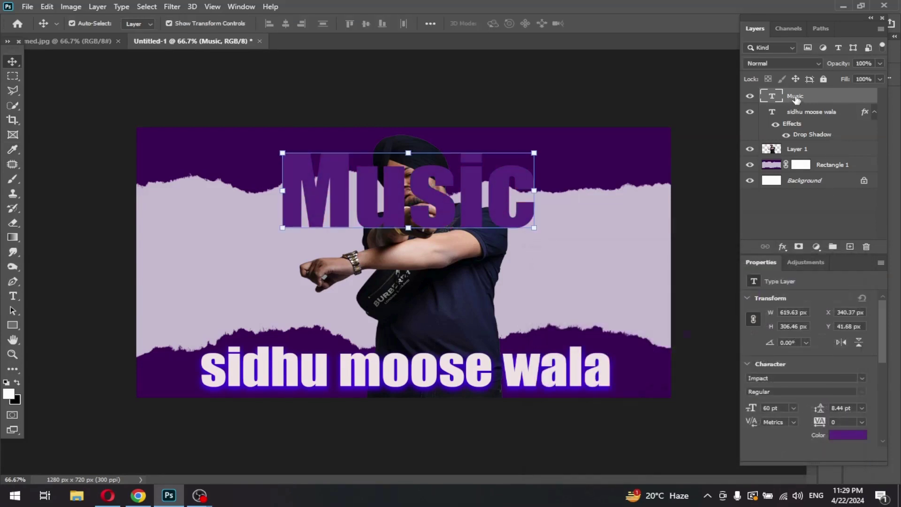
pyautogui.moveTo(796, 95); pyautogui.dragTo(799, 157)
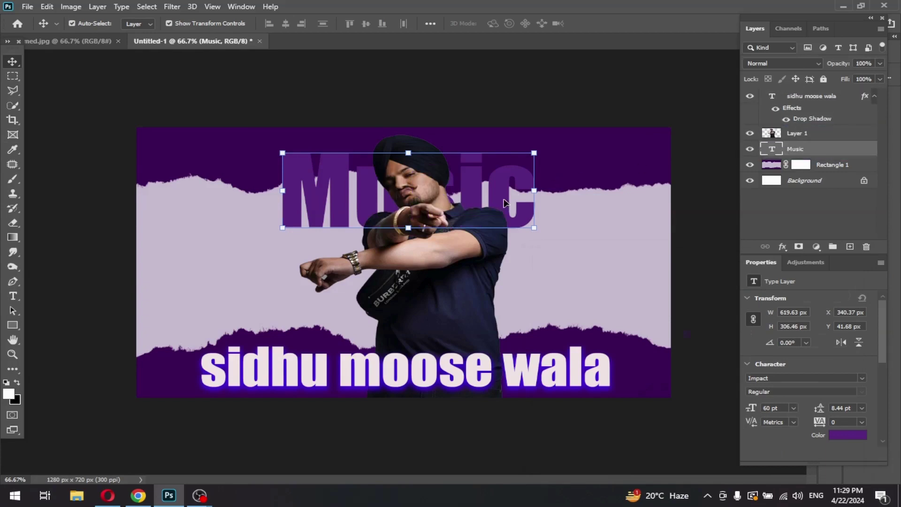
pyautogui.moveTo(504, 203); pyautogui.dragTo(521, 203)
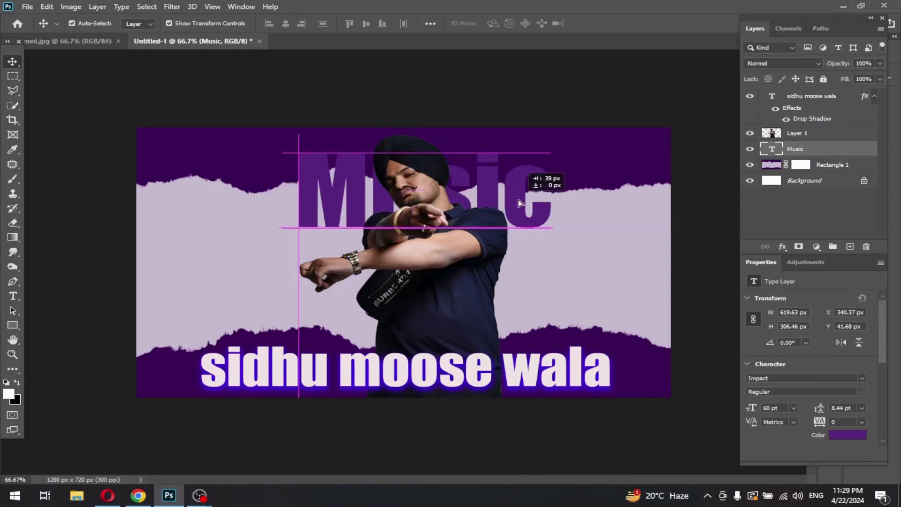
pyautogui.click(783, 247)
pyautogui.click(799, 362)
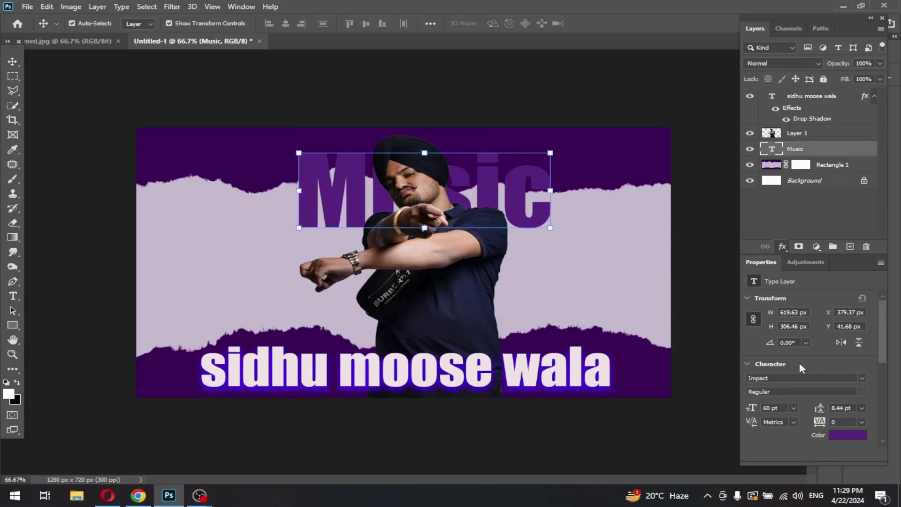
pyautogui.moveTo(581, 60)
pyautogui.mouseDown()
pyautogui.moveTo(747, 138)
pyautogui.moveTo(745, 105)
pyautogui.mouseUp()
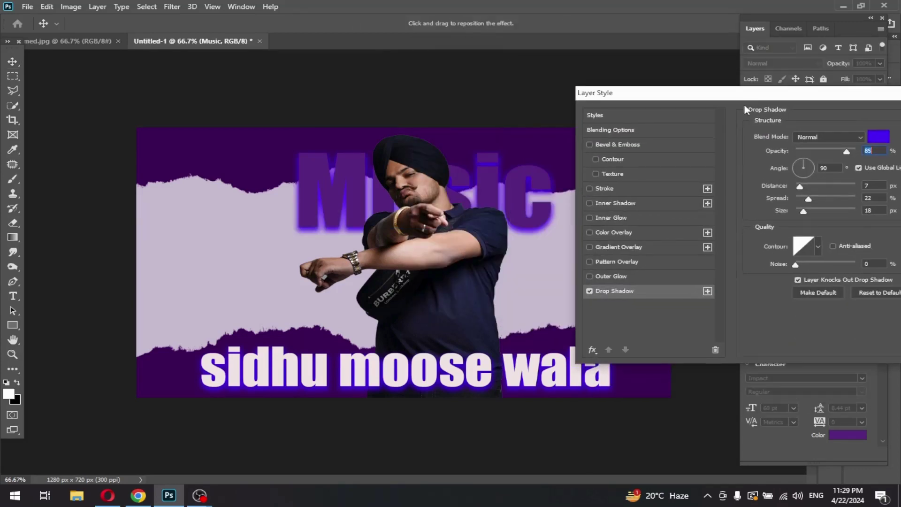
# Step: Make the Music shadow white: 100% opacity, 1 px distance, 52% spread, 8 px size
pyautogui.click(878, 137)
pyautogui.click(694, 415)
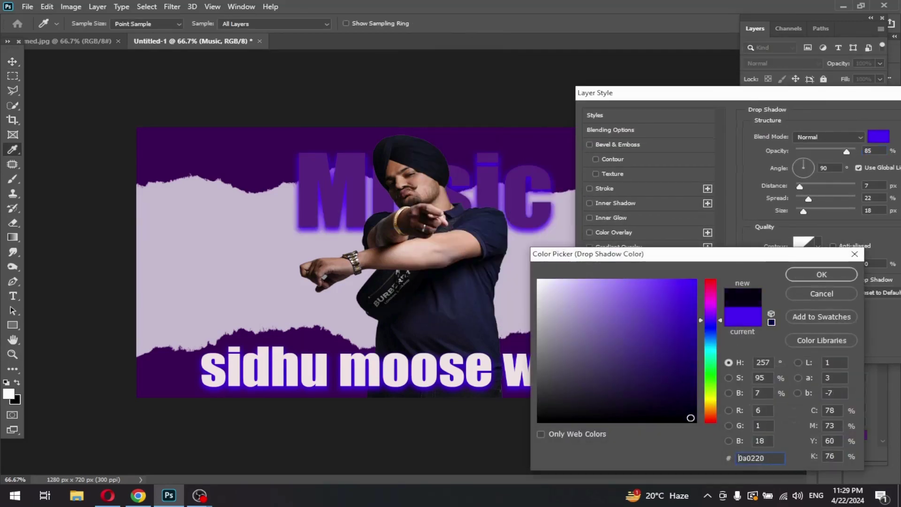
pyautogui.click(822, 275)
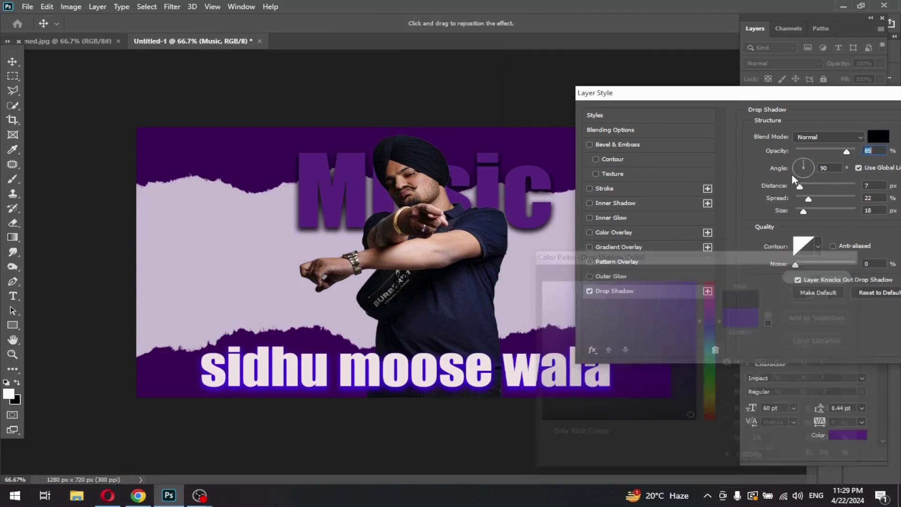
pyautogui.moveTo(800, 186); pyautogui.dragTo(795, 192)
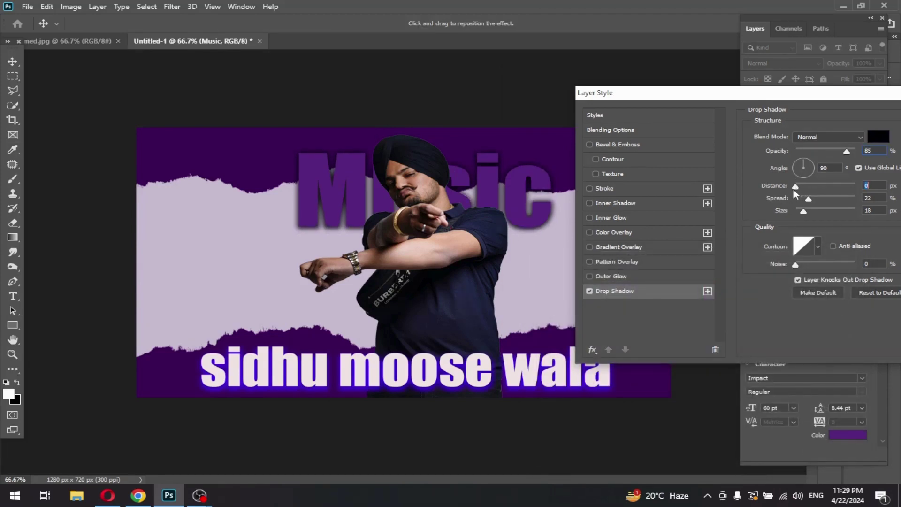
pyautogui.click(878, 137)
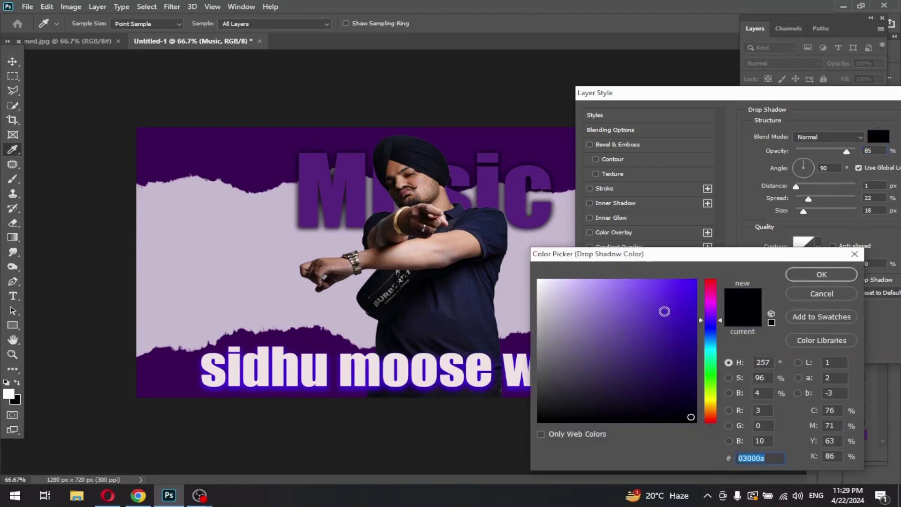
pyautogui.click(538, 280)
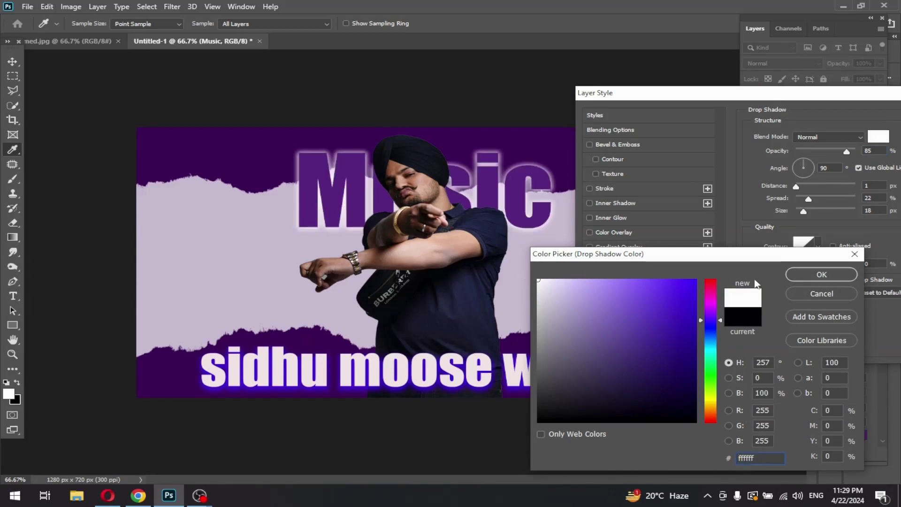
pyautogui.click(822, 274)
pyautogui.moveTo(847, 151); pyautogui.dragTo(858, 152)
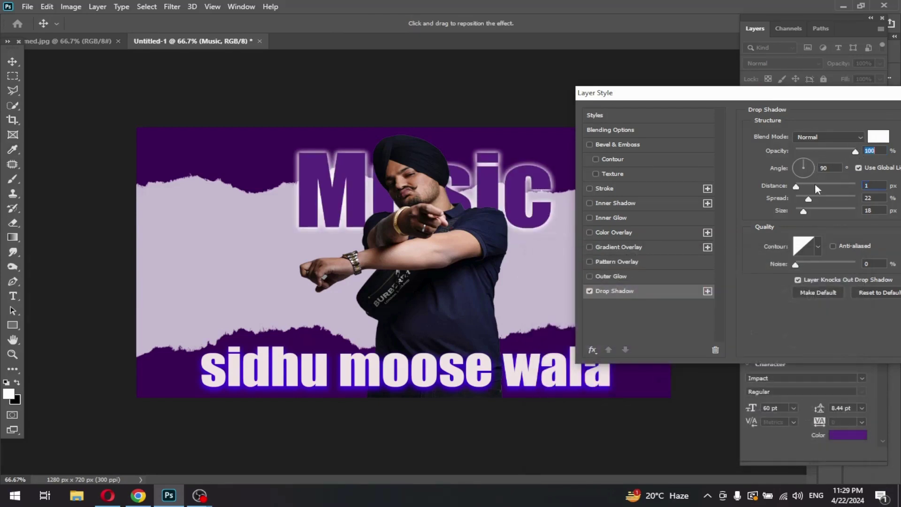
pyautogui.moveTo(809, 200)
pyautogui.mouseDown()
pyautogui.moveTo(806, 191)
pyautogui.moveTo(800, 196)
pyautogui.moveTo(804, 211)
pyautogui.moveTo(822, 200)
pyautogui.mouseUp()
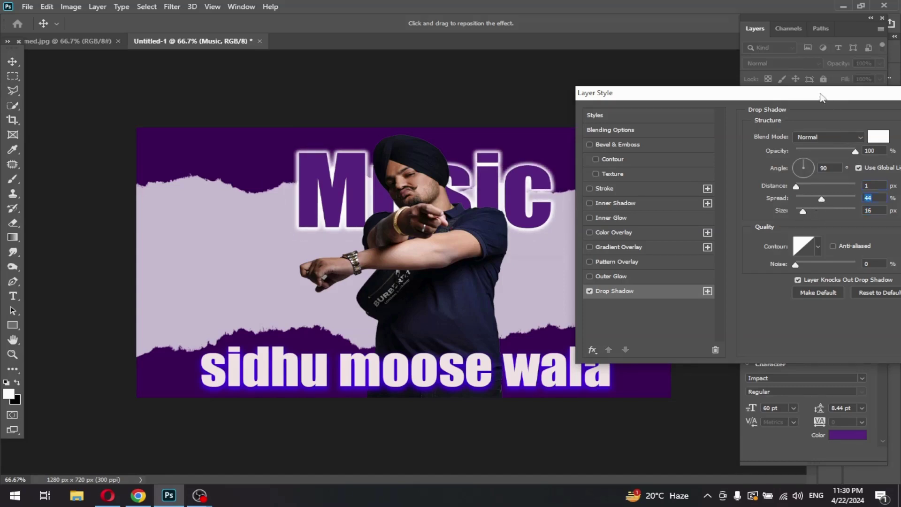
pyautogui.moveTo(822, 95); pyautogui.dragTo(728, 86)
pyautogui.moveTo(728, 194)
pyautogui.mouseDown()
pyautogui.moveTo(708, 206)
pyautogui.moveTo(734, 189)
pyautogui.mouseUp()
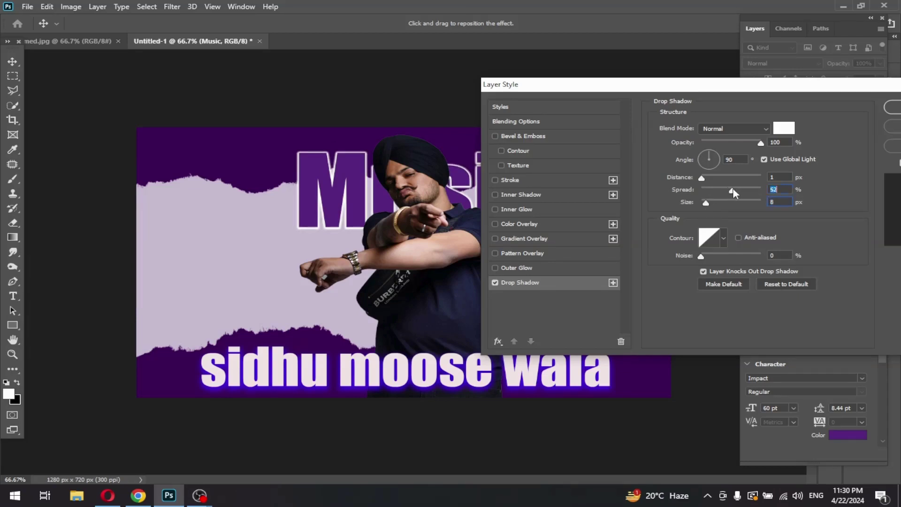
# Step: Apply the white glow, recolour Music to #7b10c6, enlarge it and shift it lower
pyautogui.click(894, 108)
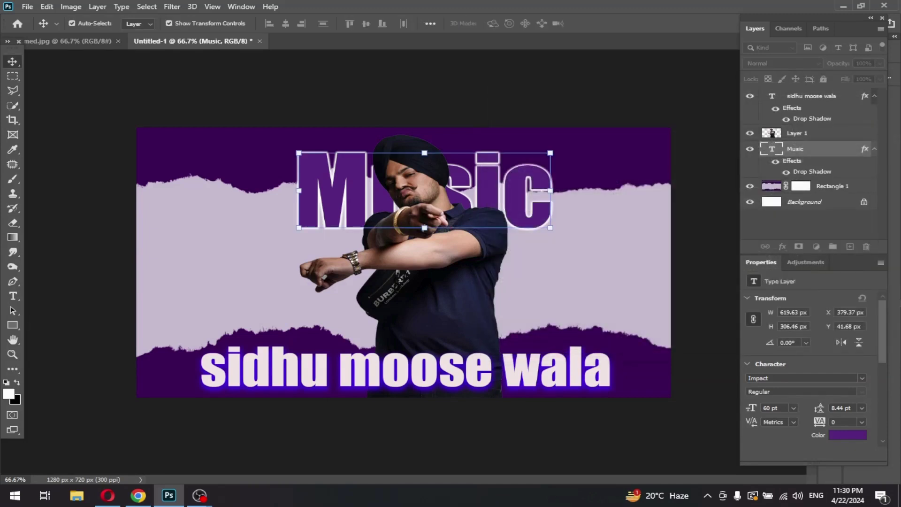
pyautogui.click(834, 436)
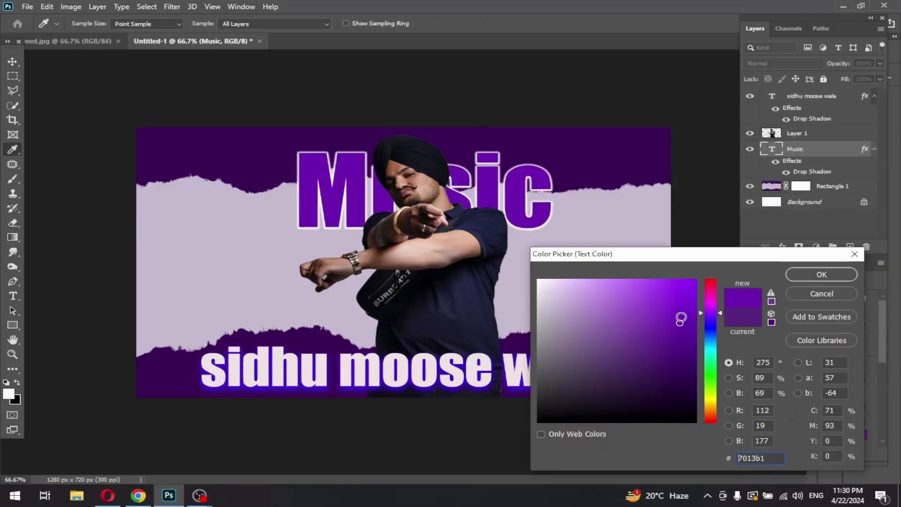
pyautogui.click(852, 278)
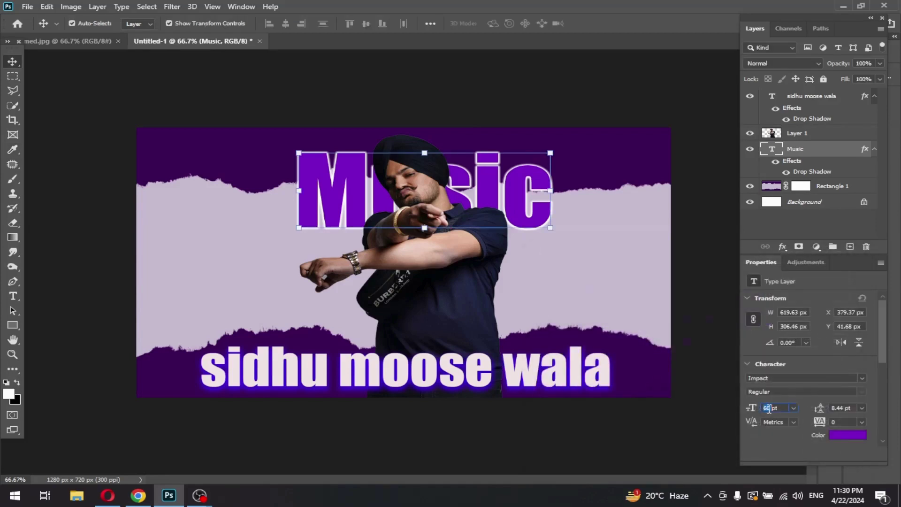
pyautogui.press('Up')
pyautogui.press('Up')
pyautogui.press('Up')
pyautogui.press('Up')
pyautogui.press('Up')
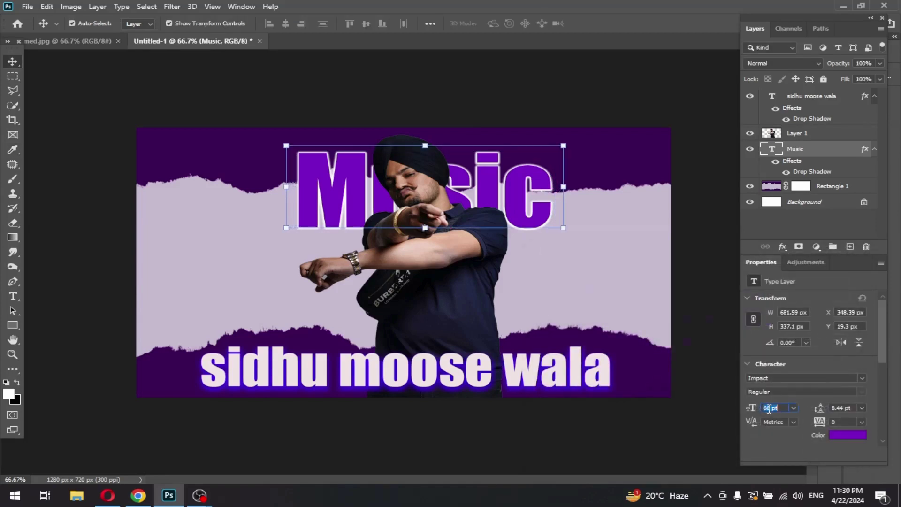
pyautogui.press('Up')
pyautogui.press('Up')
pyautogui.press('Up')
pyautogui.press('Up')
pyautogui.press('Up')
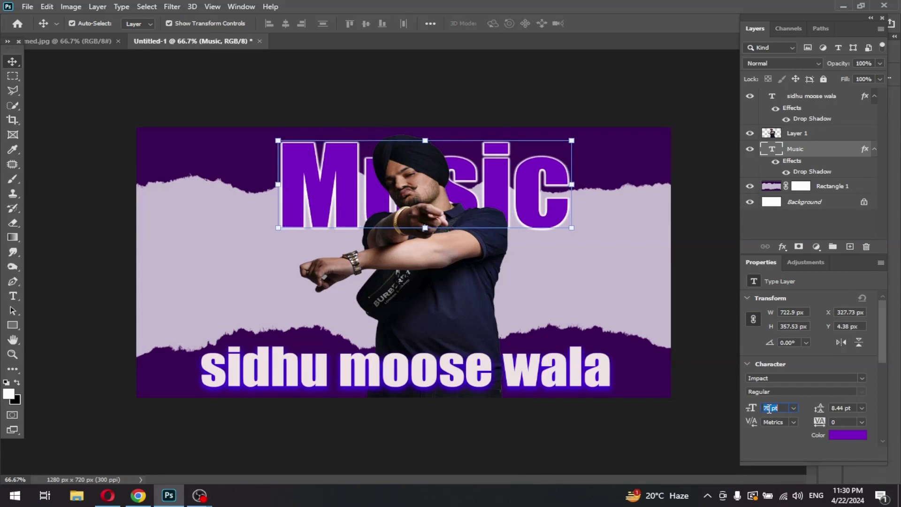
pyautogui.click(107, 235)
pyautogui.moveTo(348, 190); pyautogui.dragTo(349, 210)
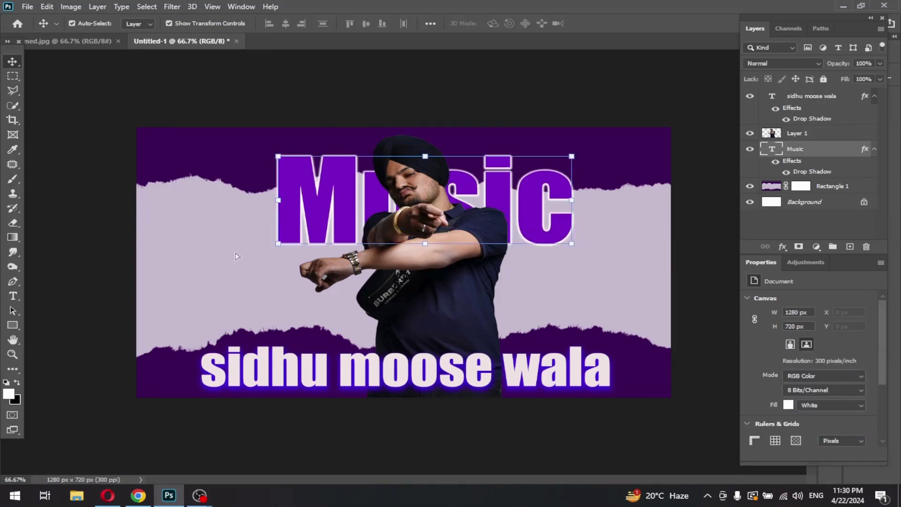
# Step: Select Rectangle 1 and place the Photoshop logo PNG as an embedded image
pyautogui.click(72, 181)
pyautogui.click(152, 220)
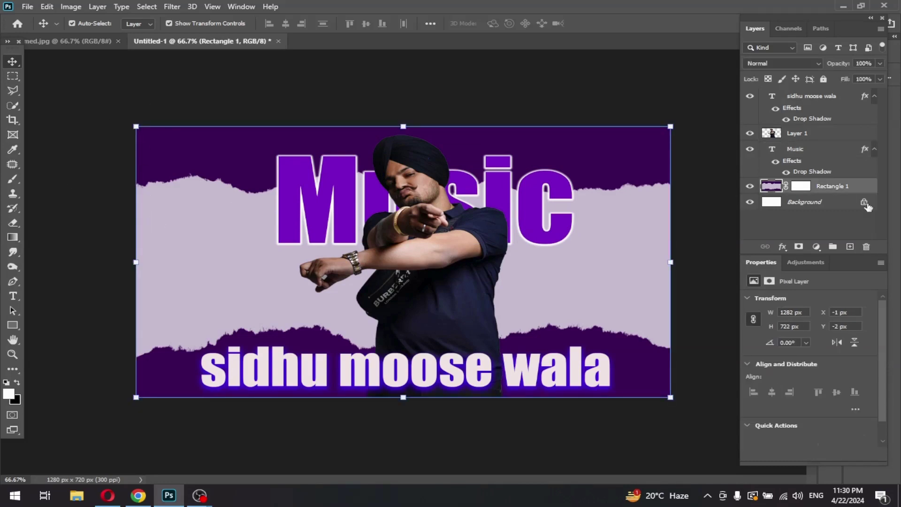
pyautogui.click(27, 7)
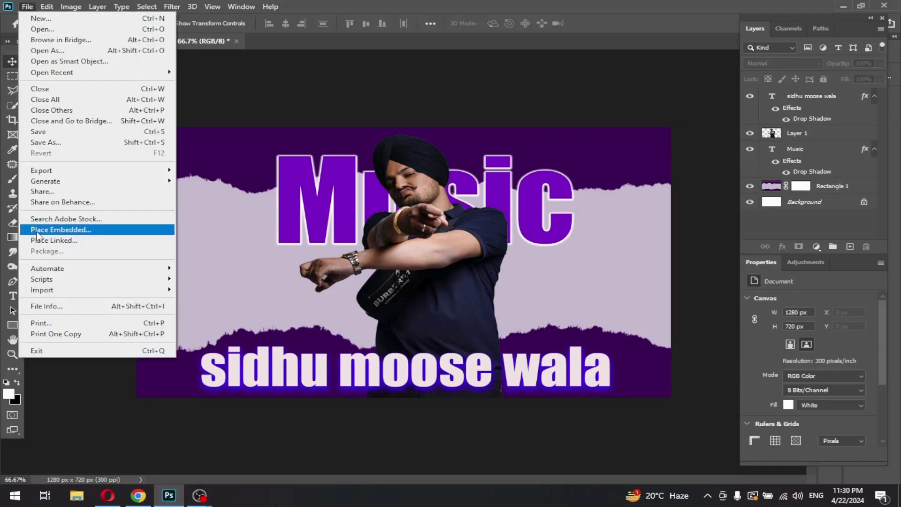
pyautogui.click(37, 233)
pyautogui.scroll(-1, 51, 198)
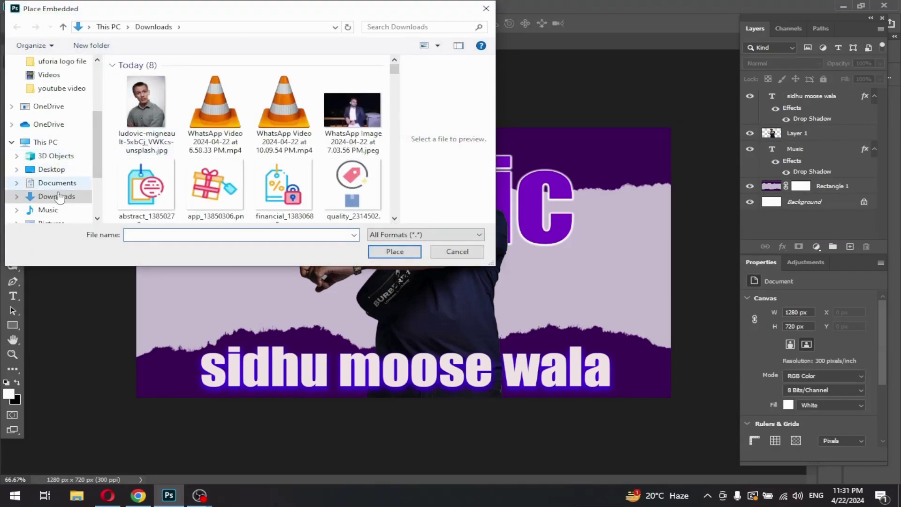
pyautogui.scroll(-3, 139, 193)
pyautogui.scroll(-2, 140, 193)
pyautogui.scroll(-2, 140, 193)
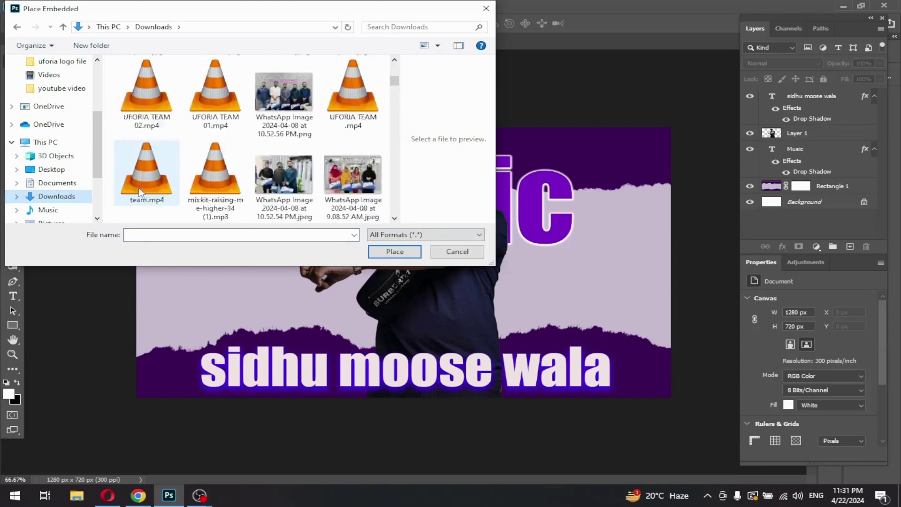
pyautogui.scroll(-2, 140, 192)
pyautogui.scroll(-2, 140, 192)
pyautogui.scroll(-2, 140, 193)
pyautogui.scroll(-2, 140, 193)
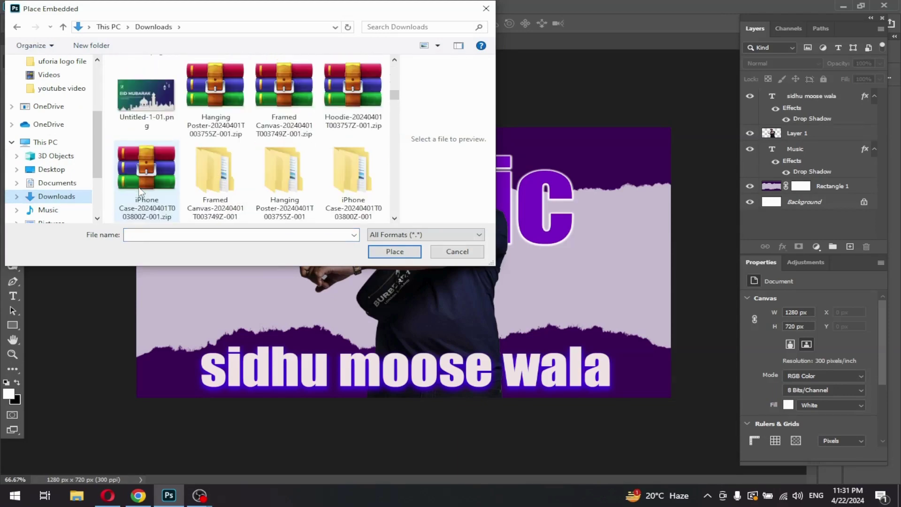
pyautogui.scroll(-2, 140, 193)
pyautogui.scroll(-2, 140, 192)
pyautogui.scroll(-2, 140, 193)
pyautogui.doubleClick(222, 180)
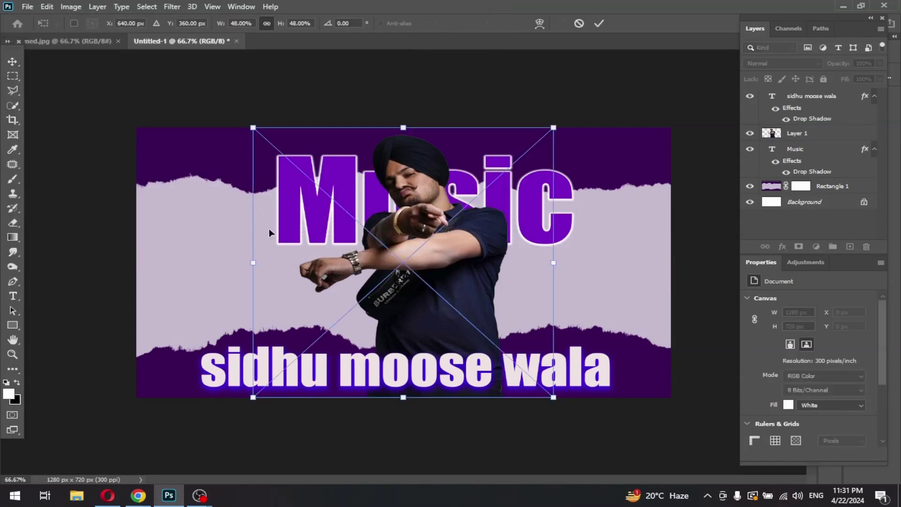
# Step: Scale the logo to 22.56% and move it to the left of the light strip
pyautogui.moveTo(555, 127); pyautogui.dragTo(394, 271)
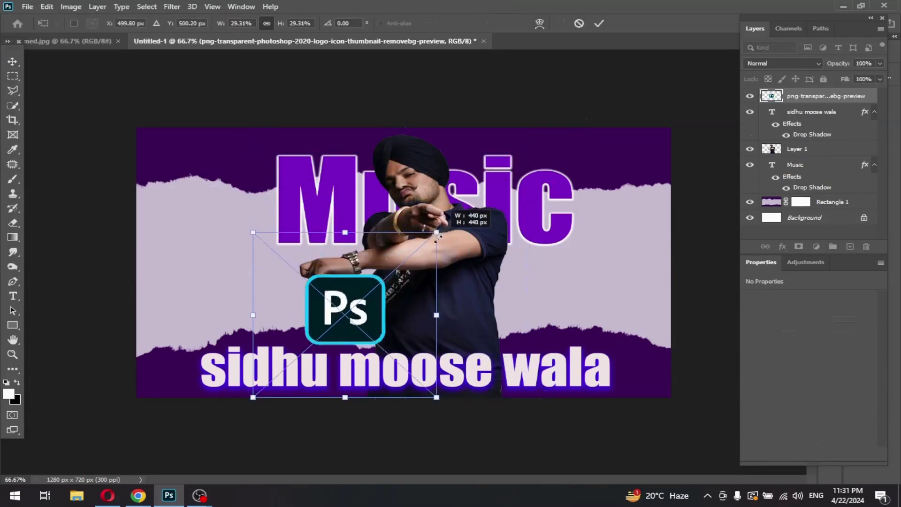
pyautogui.moveTo(345, 347); pyautogui.dragTo(229, 289)
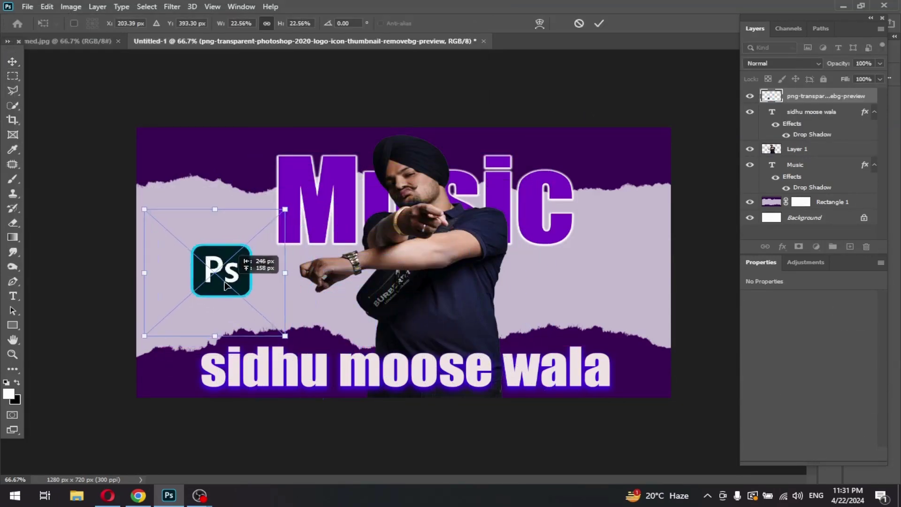
pyautogui.click(600, 23)
pyautogui.click(782, 246)
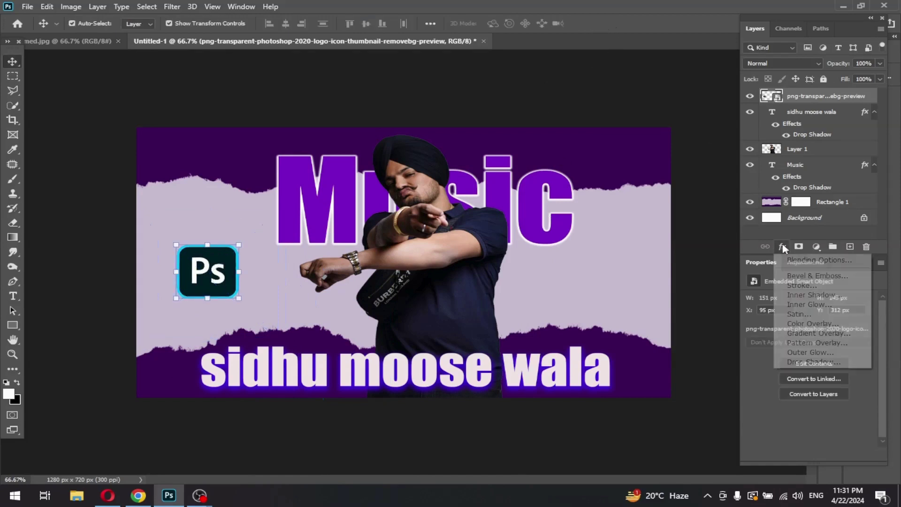
# Step: Add a #1264de drop shadow to the Ps logo with 67% spread, 16 px size, 2 px distance and 69% noise
pyautogui.click(797, 364)
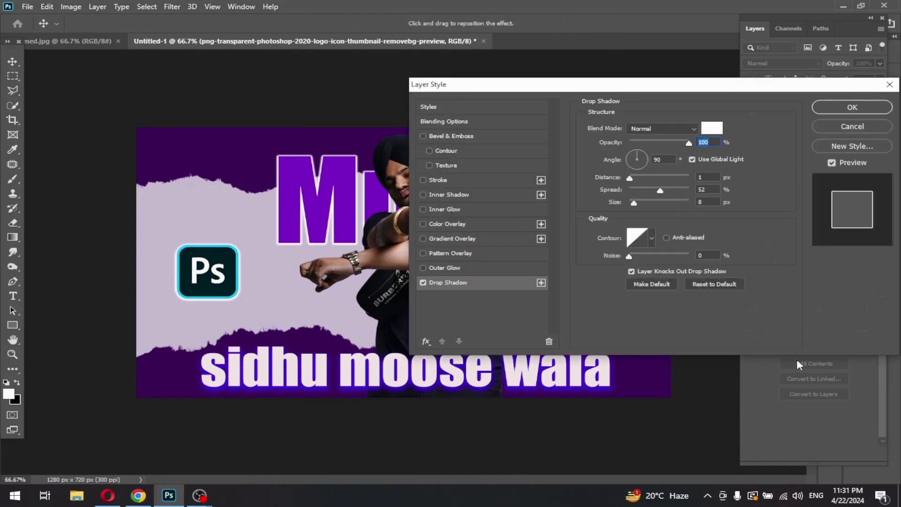
pyautogui.click(712, 127)
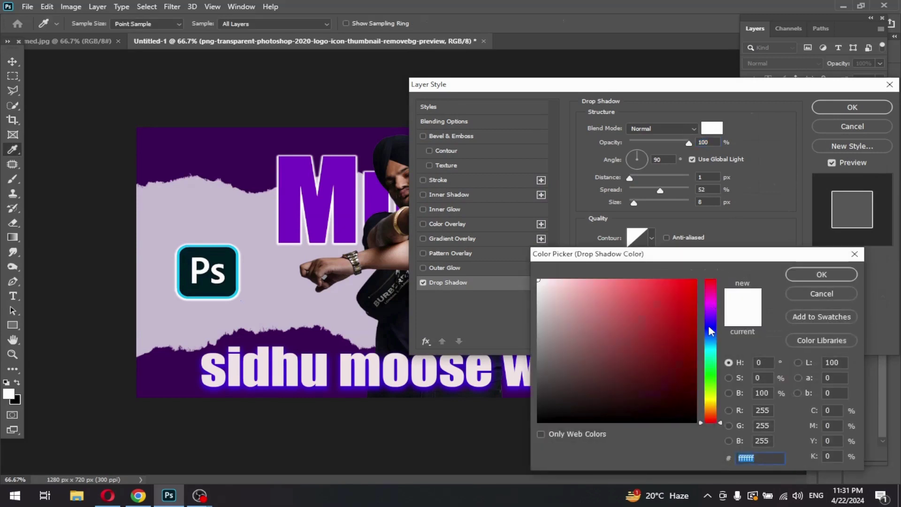
pyautogui.moveTo(710, 326)
pyautogui.mouseDown()
pyautogui.moveTo(717, 348)
pyautogui.moveTo(714, 337)
pyautogui.mouseUp()
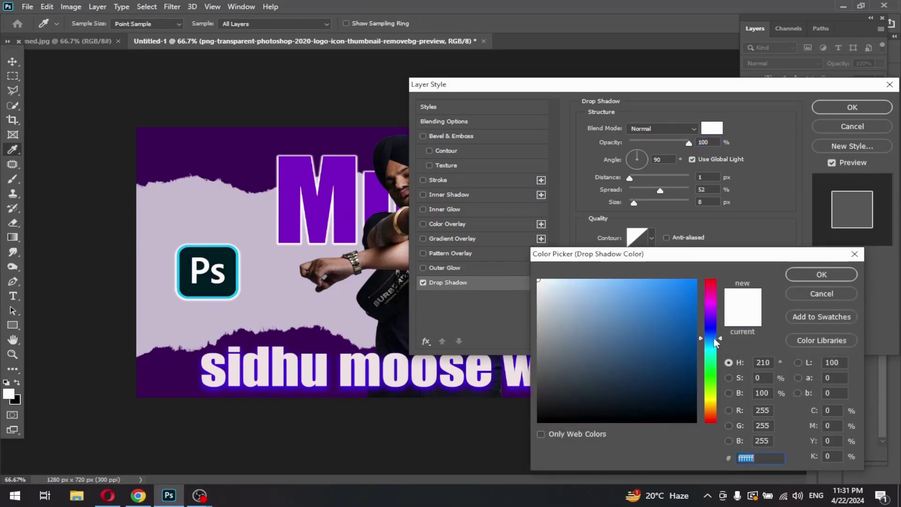
pyautogui.click(684, 298)
pyautogui.click(822, 275)
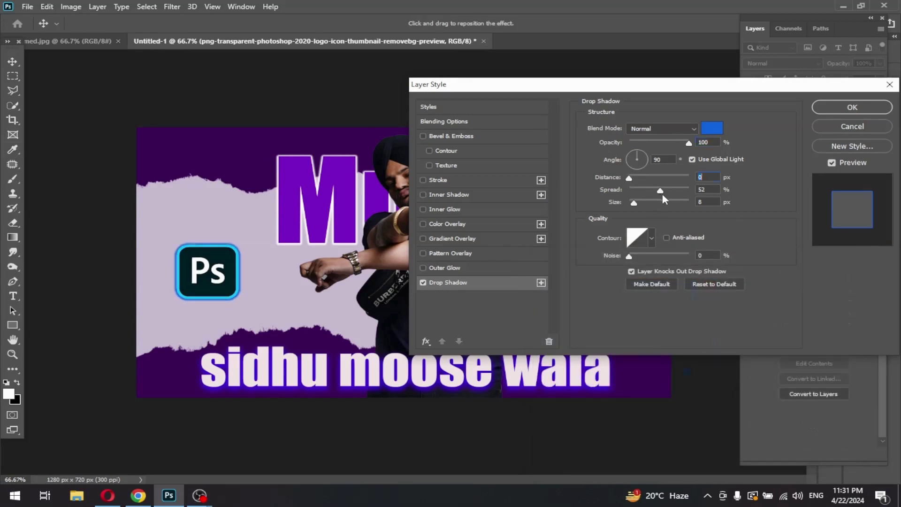
pyautogui.click(638, 203)
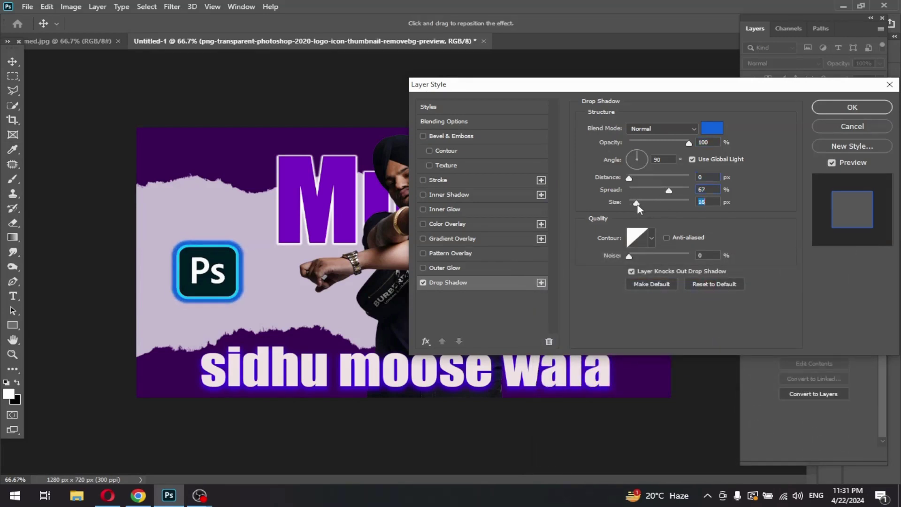
pyautogui.click(632, 179)
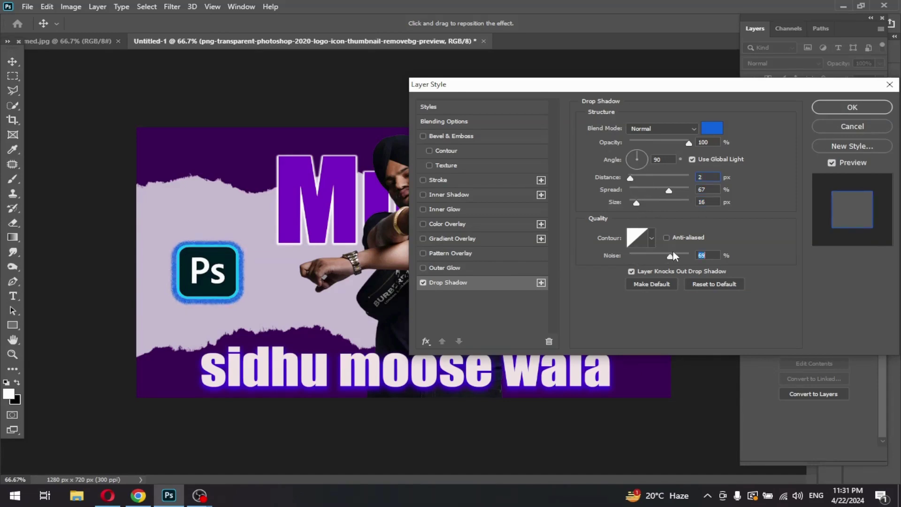
pyautogui.click(853, 106)
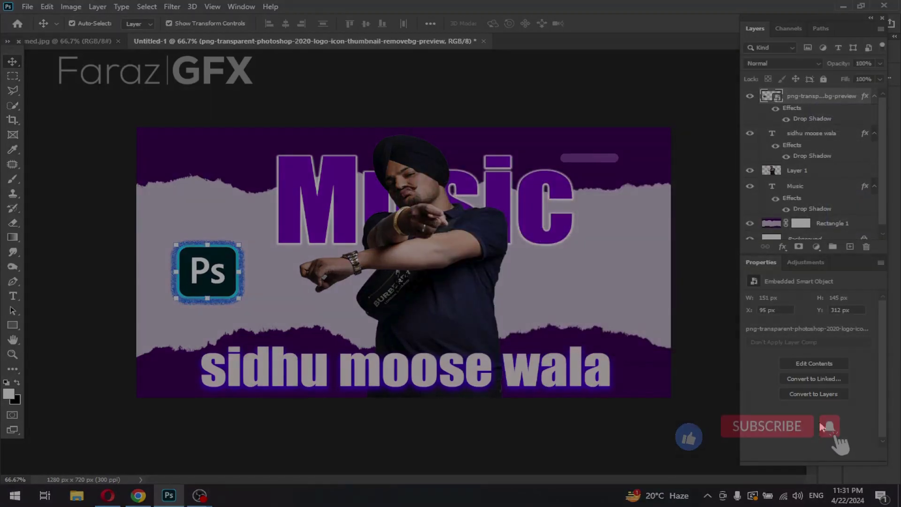